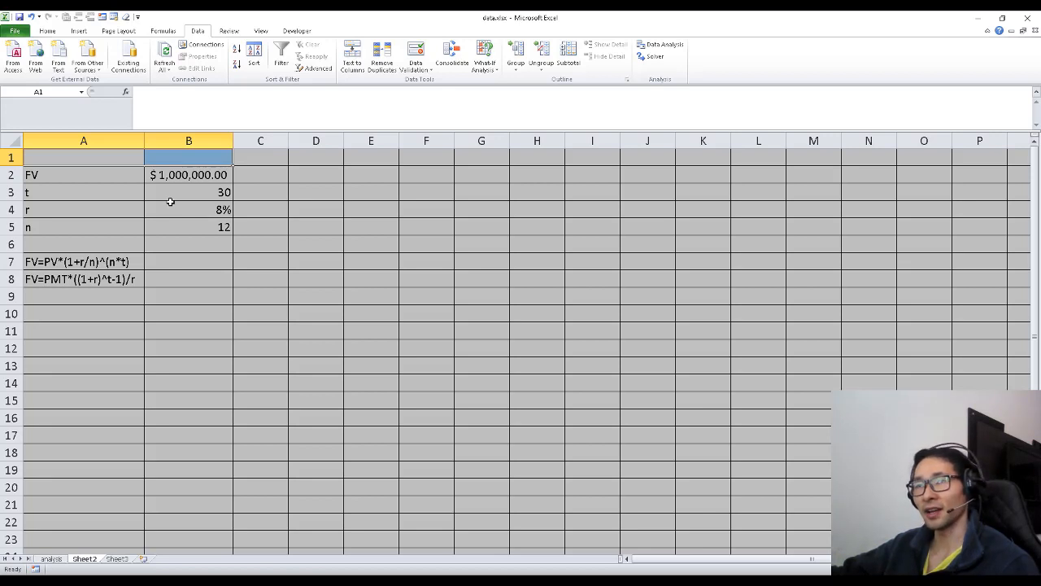
- Examine the FV, t, r and n parameters and their values in A2:B5
click(65, 175)
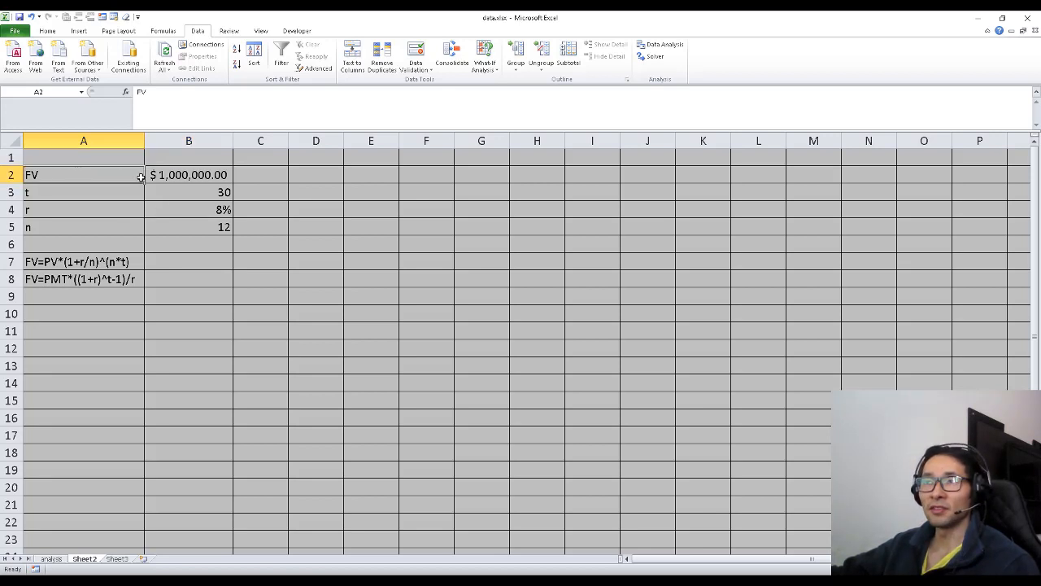
drag(141, 177, 163, 176)
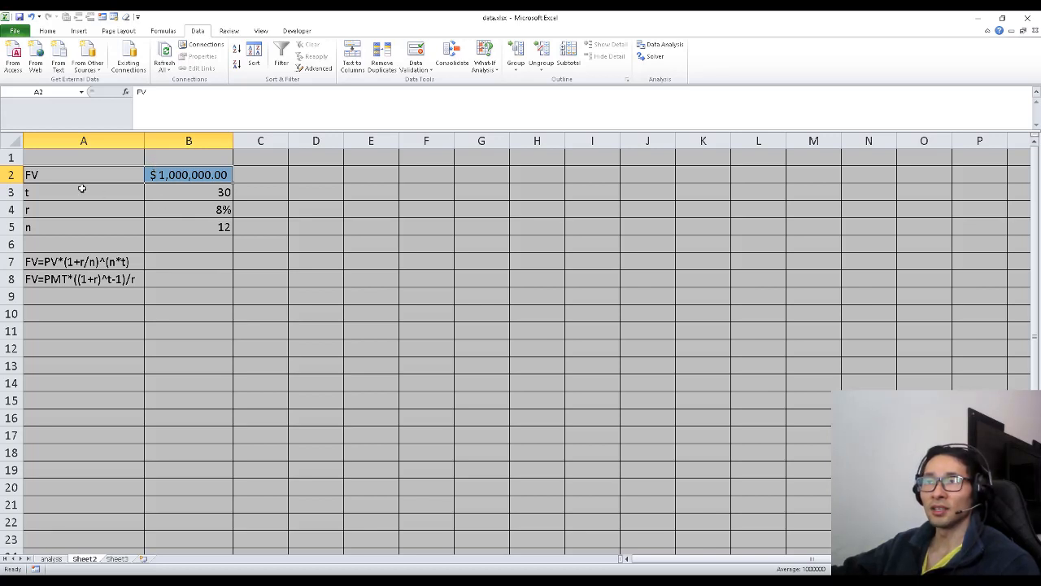
drag(81, 189, 181, 193)
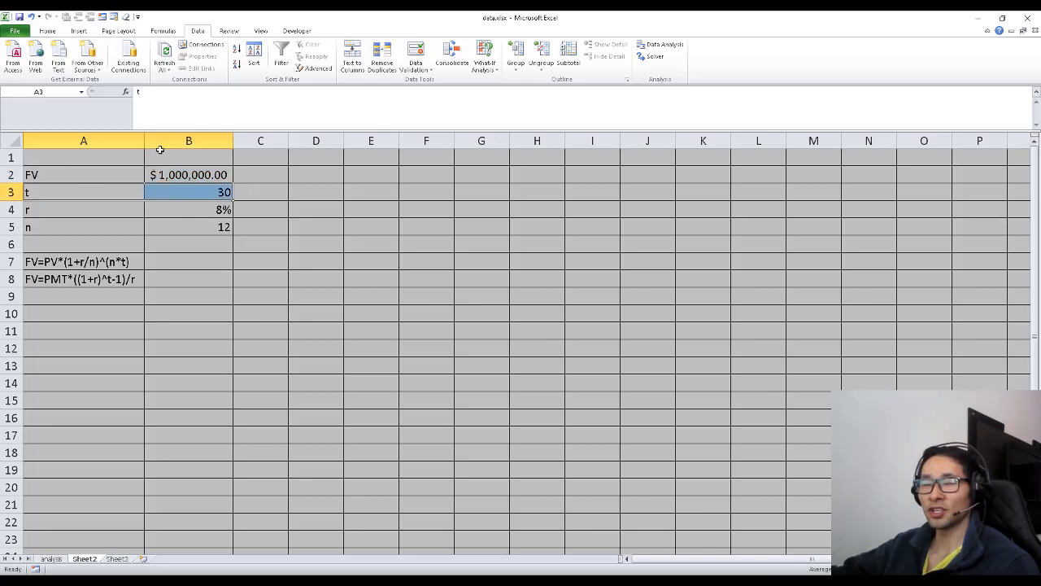
click(203, 195)
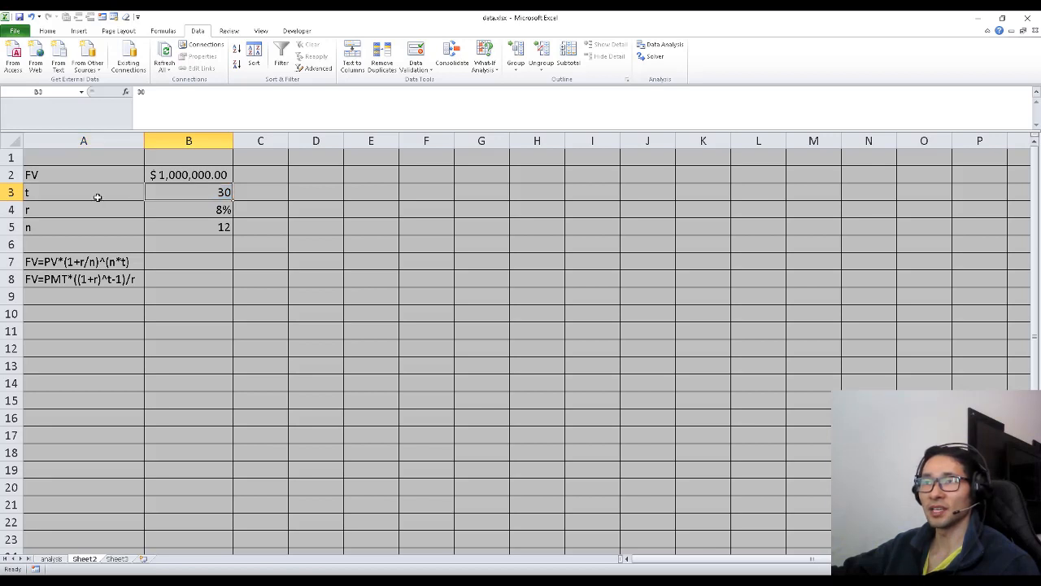
drag(97, 198, 175, 197)
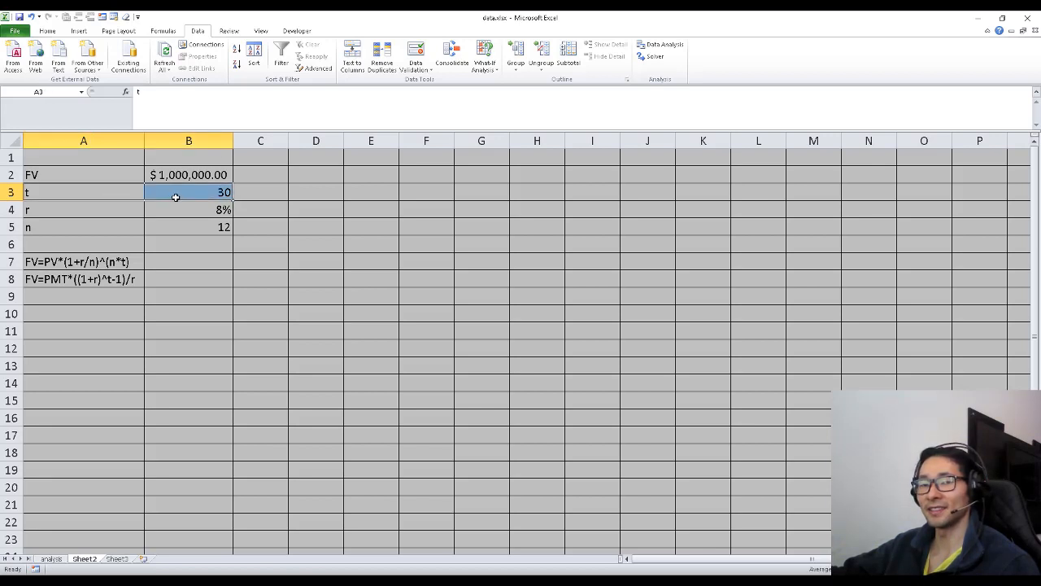
drag(128, 204, 179, 209)
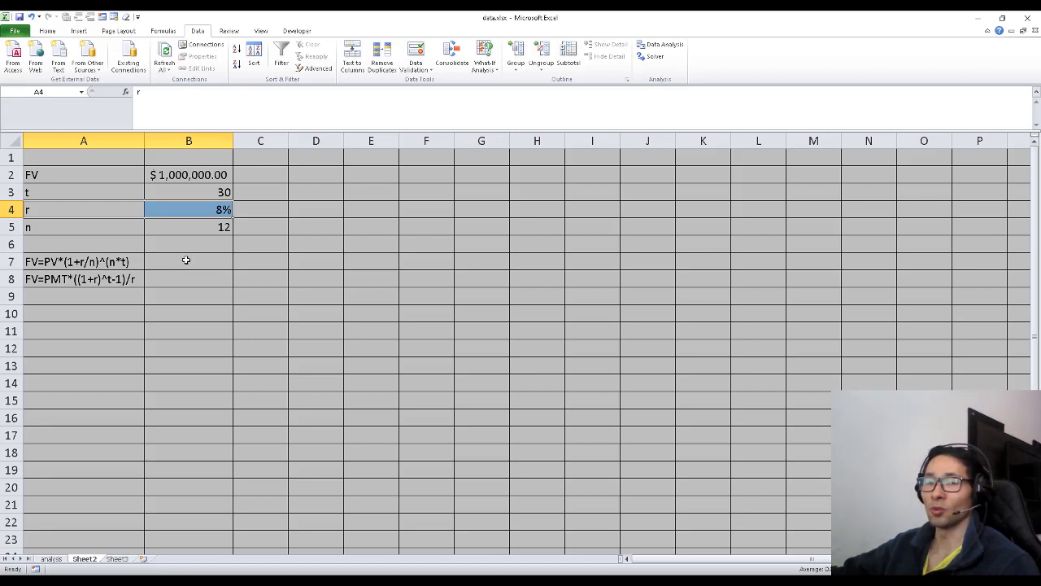
drag(81, 230, 205, 226)
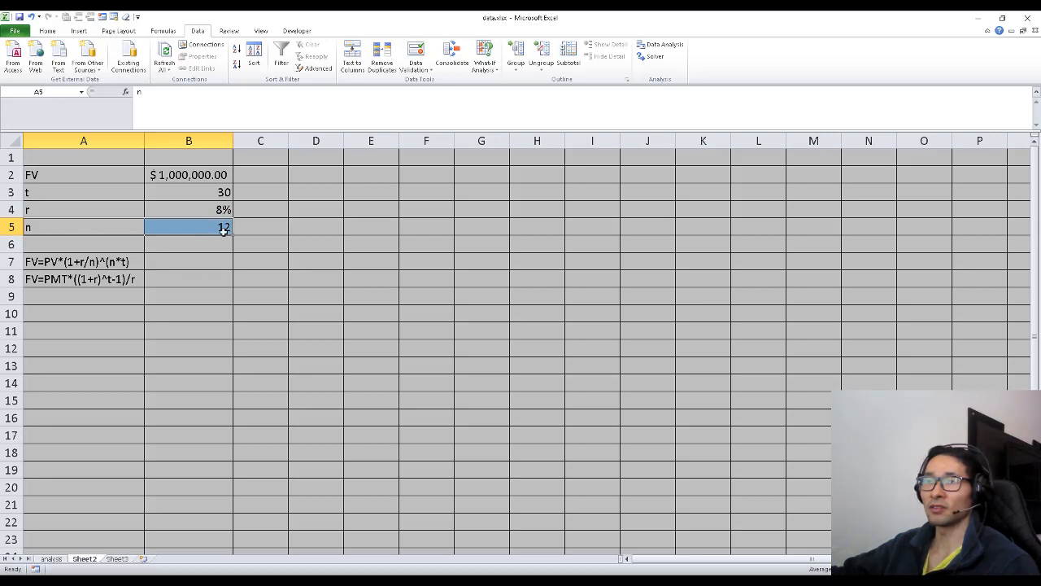
drag(110, 211, 179, 211)
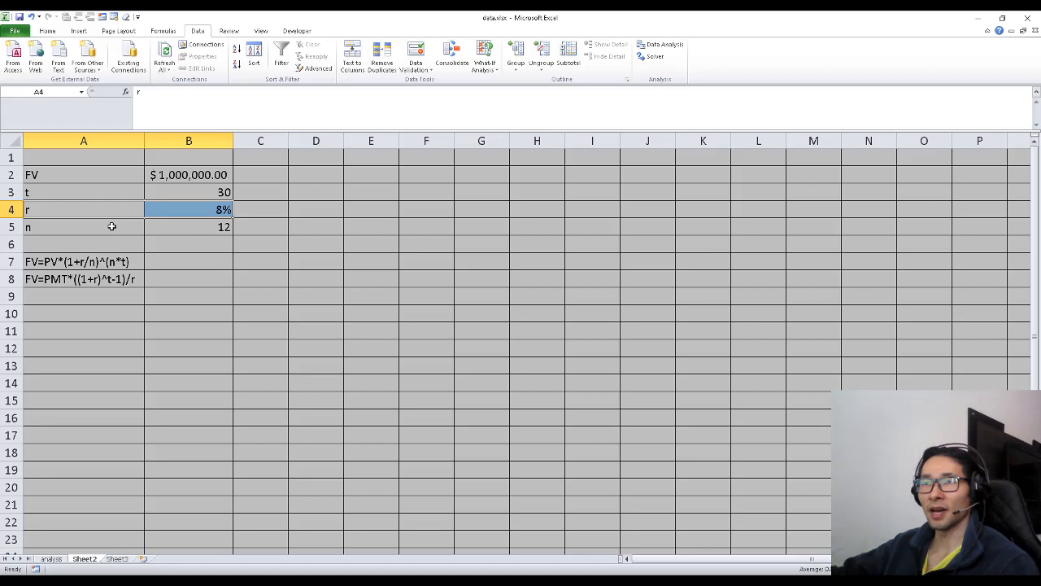
drag(110, 225, 186, 226)
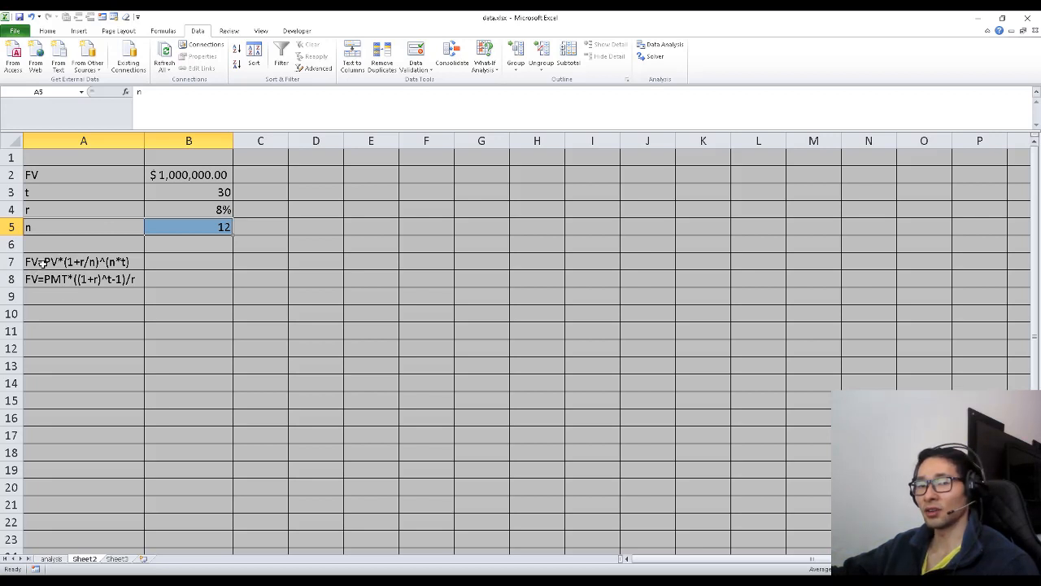
- Enter 1 in cell B9, just below the two future value formulas, to number the first result row
click(313, 176)
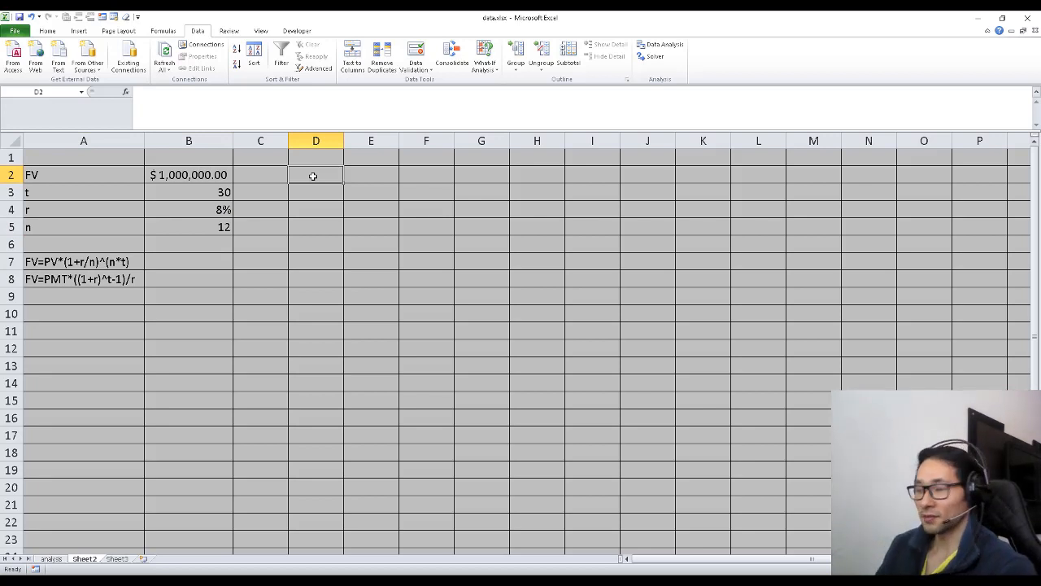
key(Down)
key(Down)
key(Down)
key(Down)
key(Down)
key(Left)
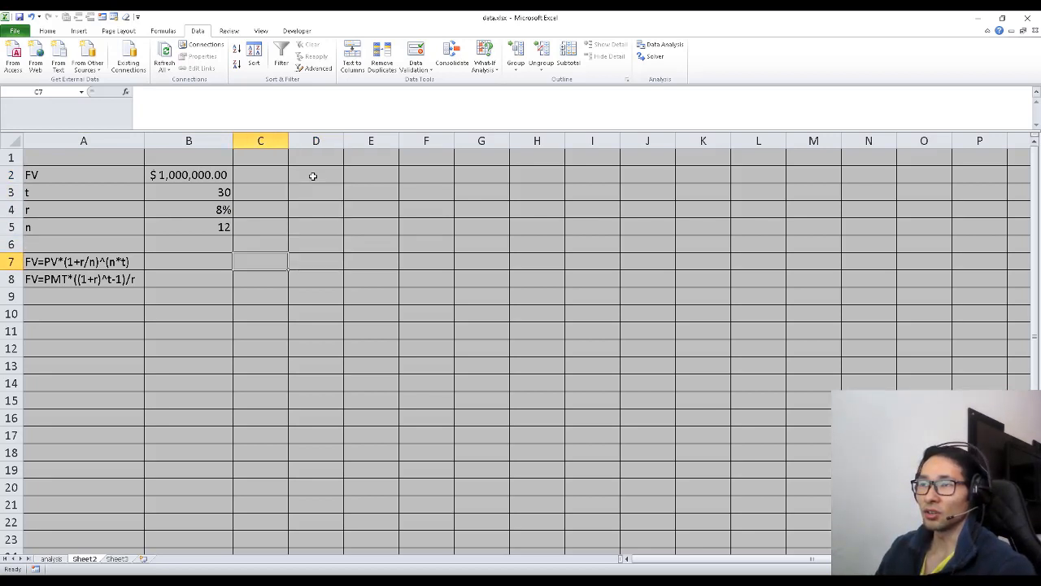
key(Down)
key(Left)
key(Down)
text(1)
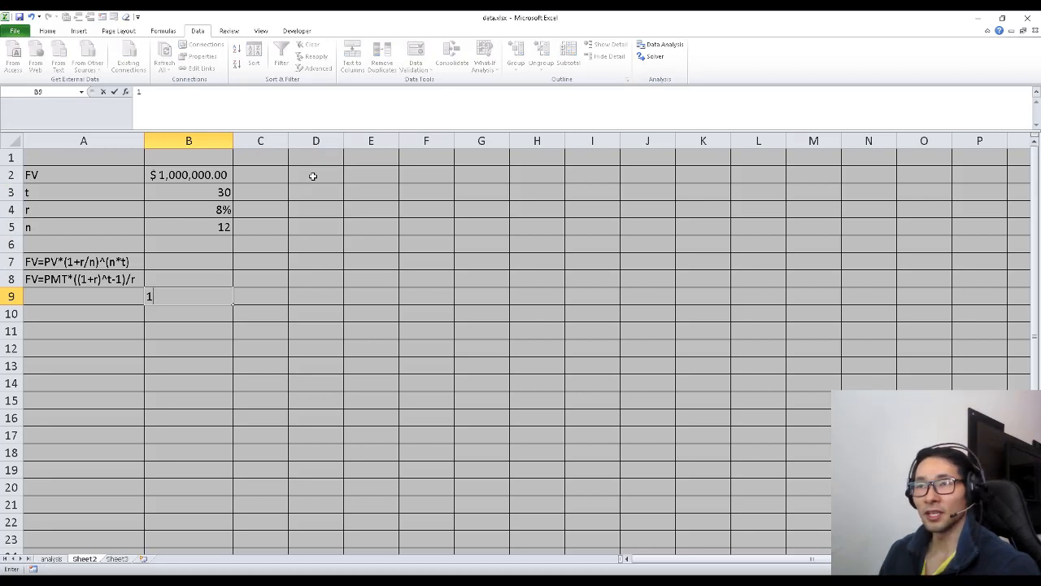
key(shift+Right)
key(shift+Down)
key(shift+Down)
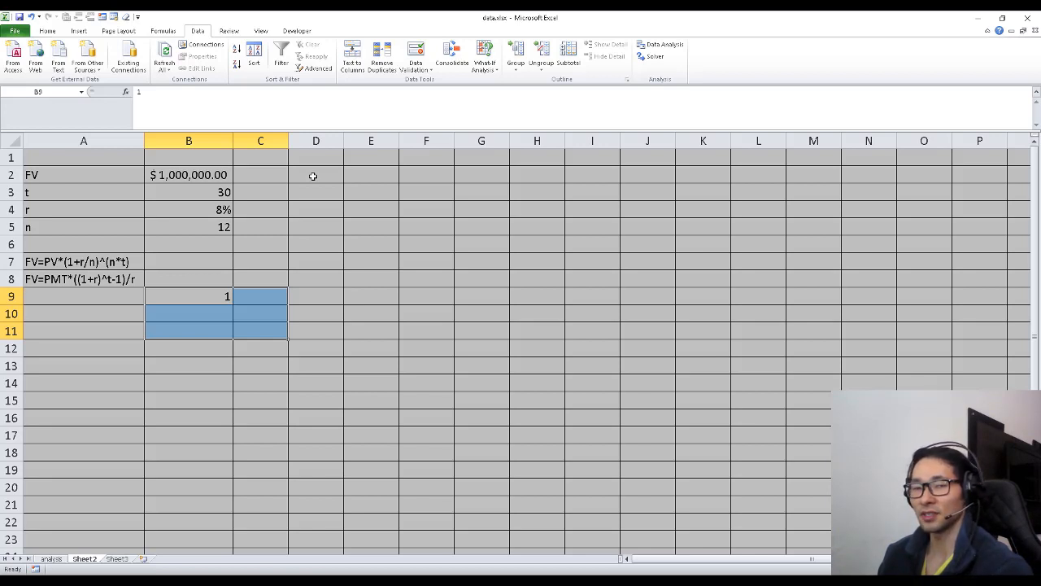
key(Right)
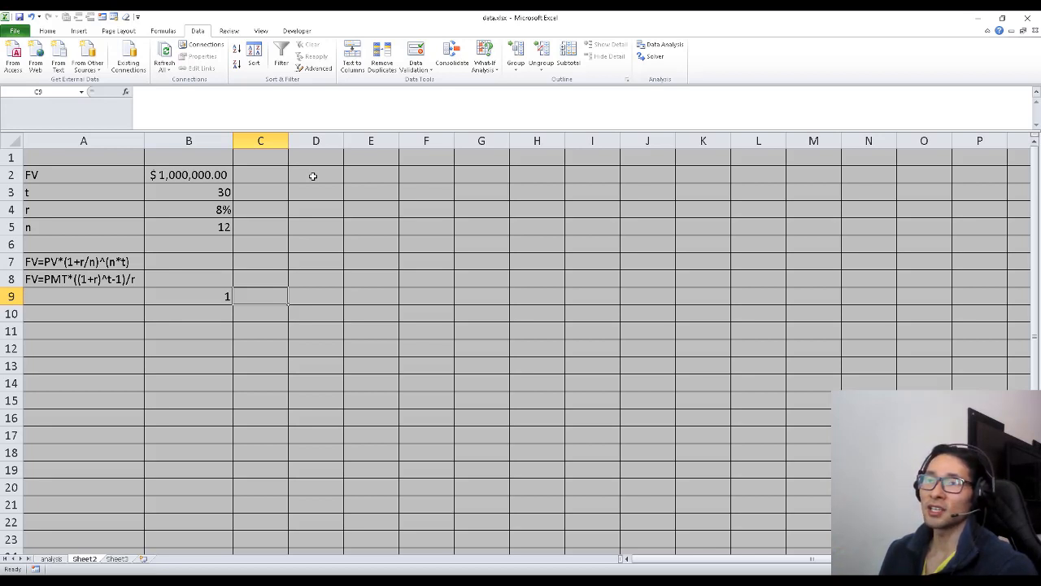
key(Left)
key(Left)
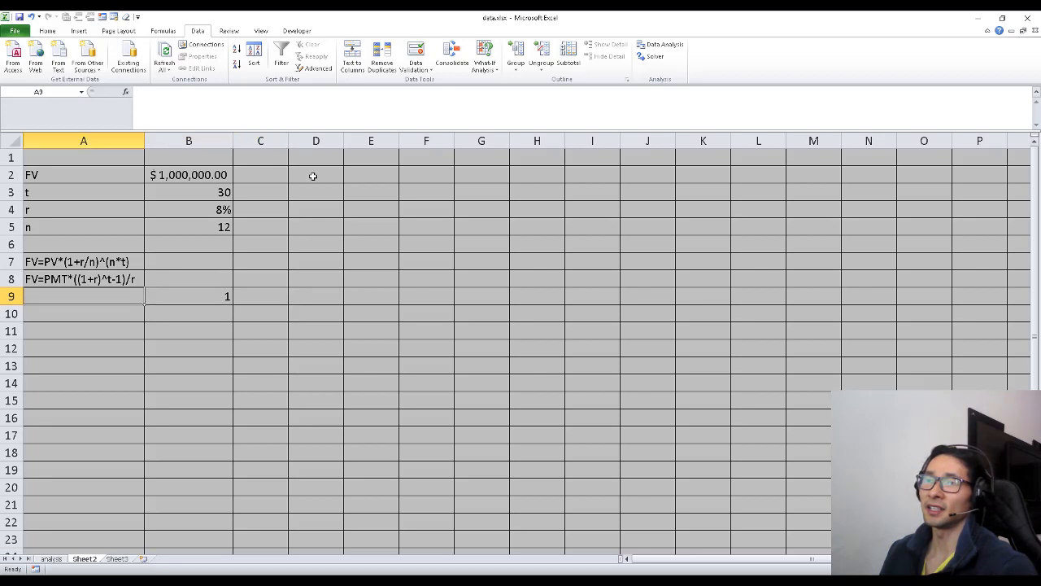
key(Up)
key(Up)
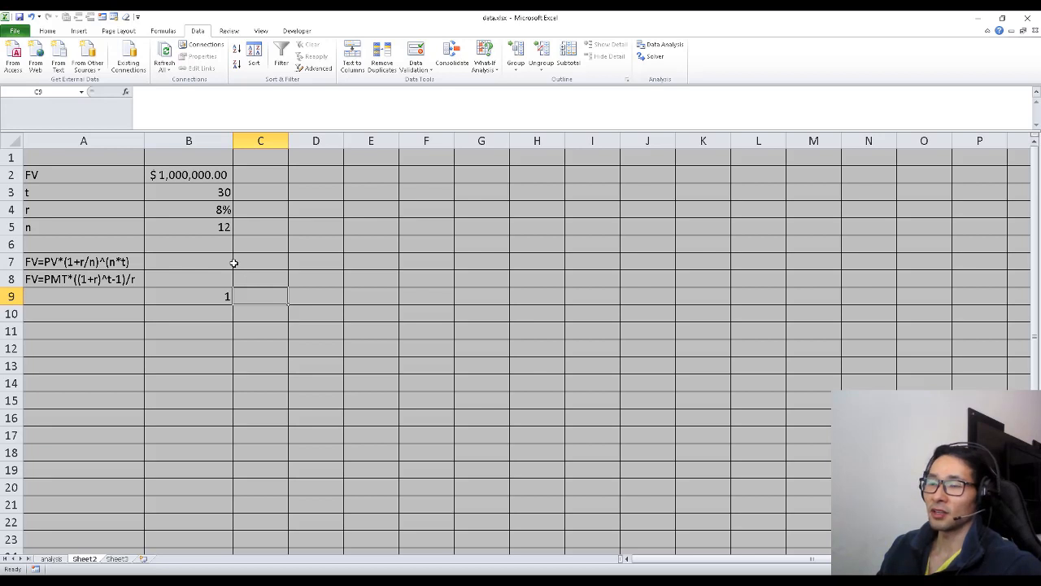
- Calculate the present value in C9 with the formula =B2/((1+B4/B5)^(B3*B5))
text(=)
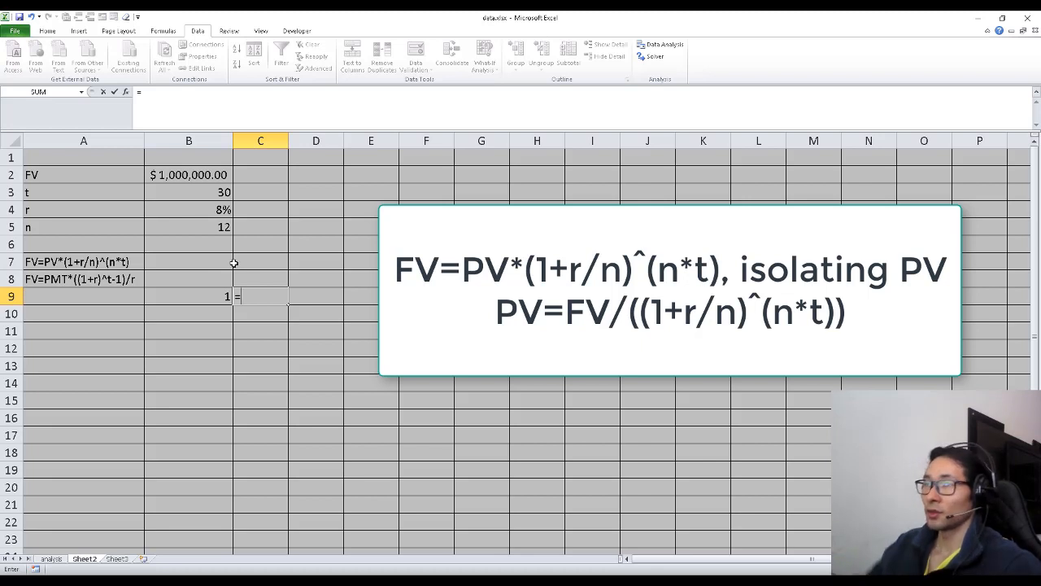
click(173, 172)
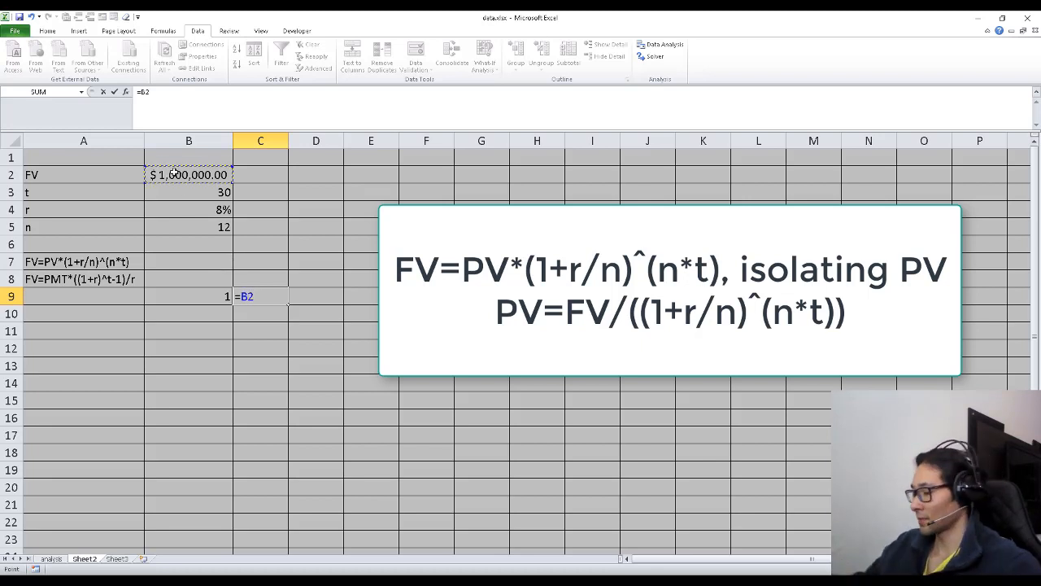
text(/()
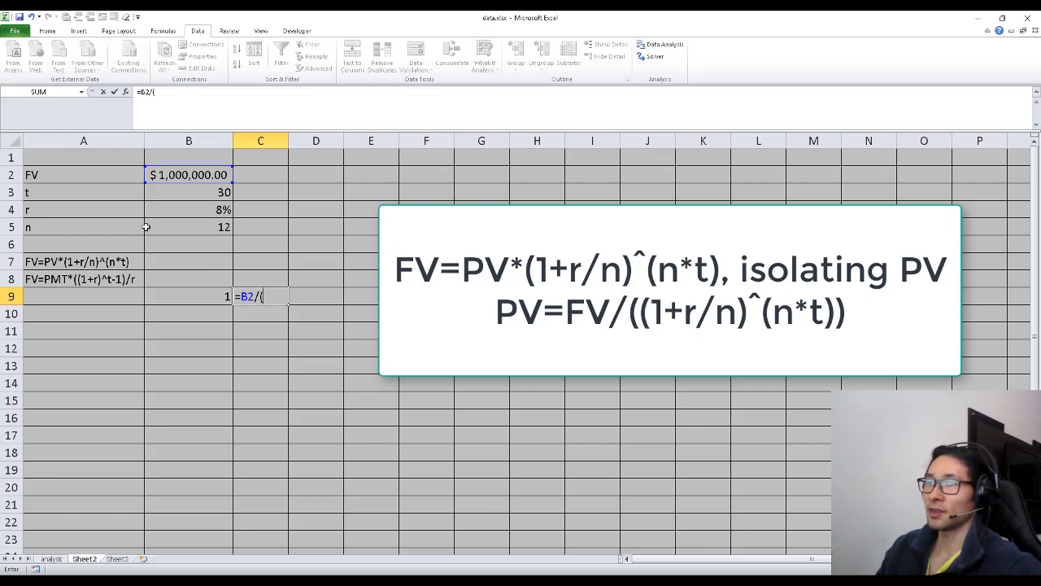
text(()
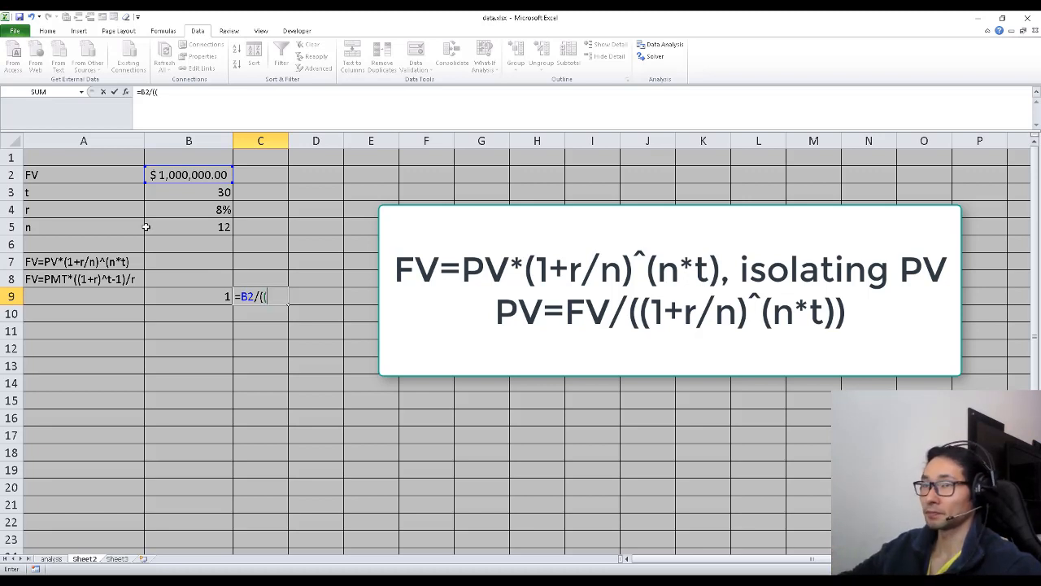
text(1)
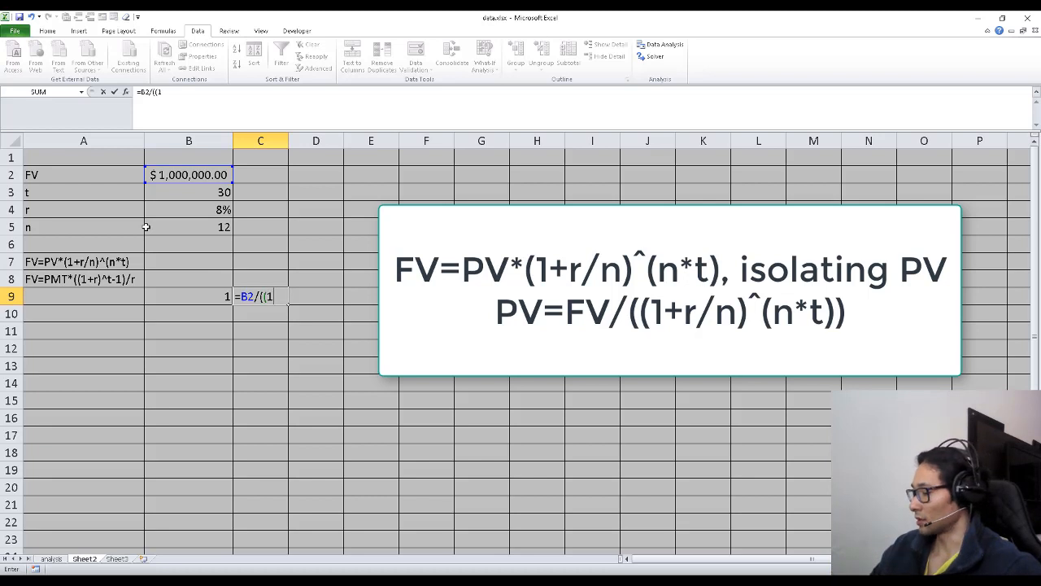
text(+)
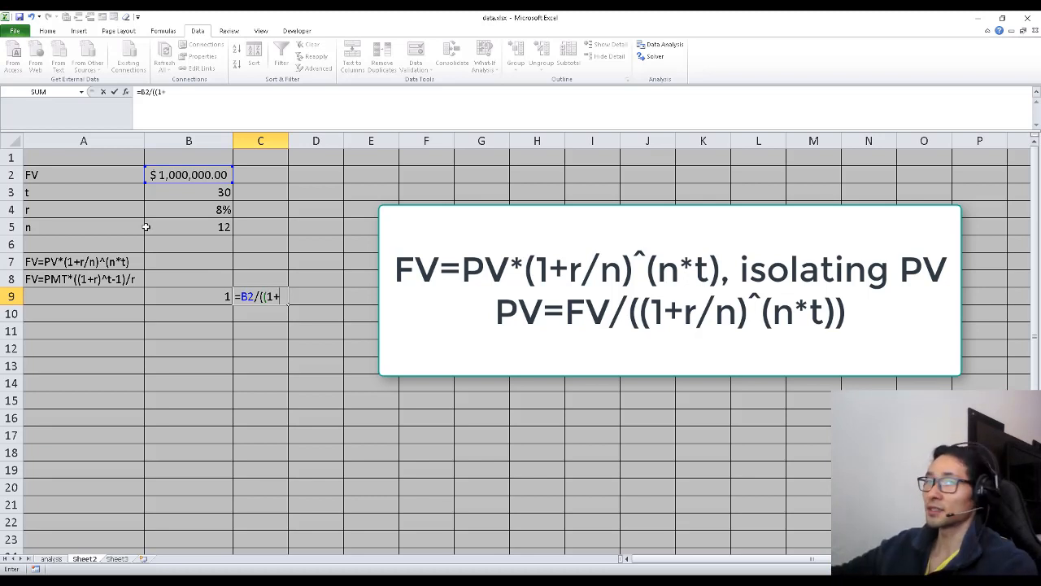
click(205, 211)
text(/)
click(215, 229)
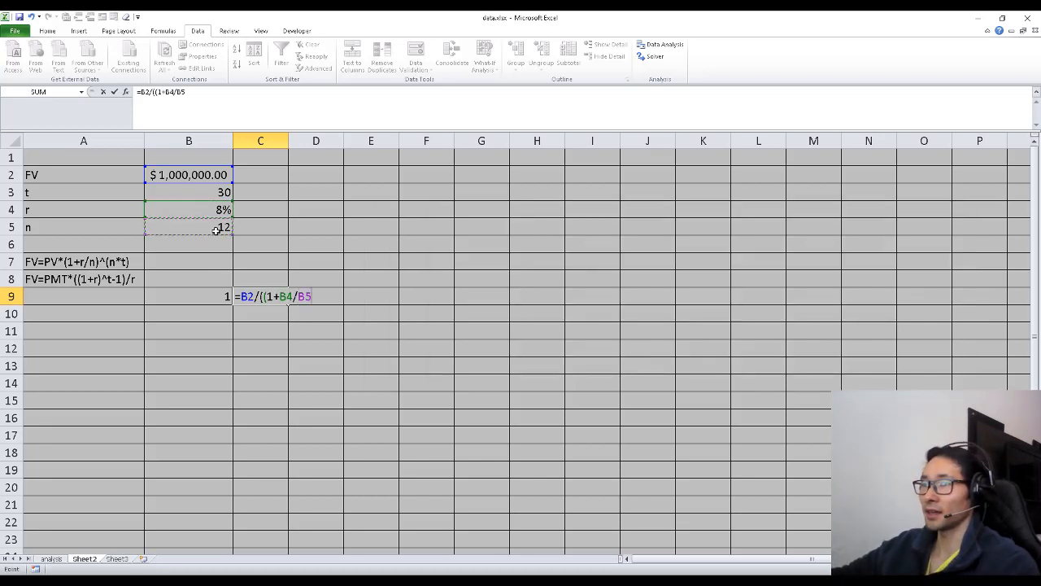
text())
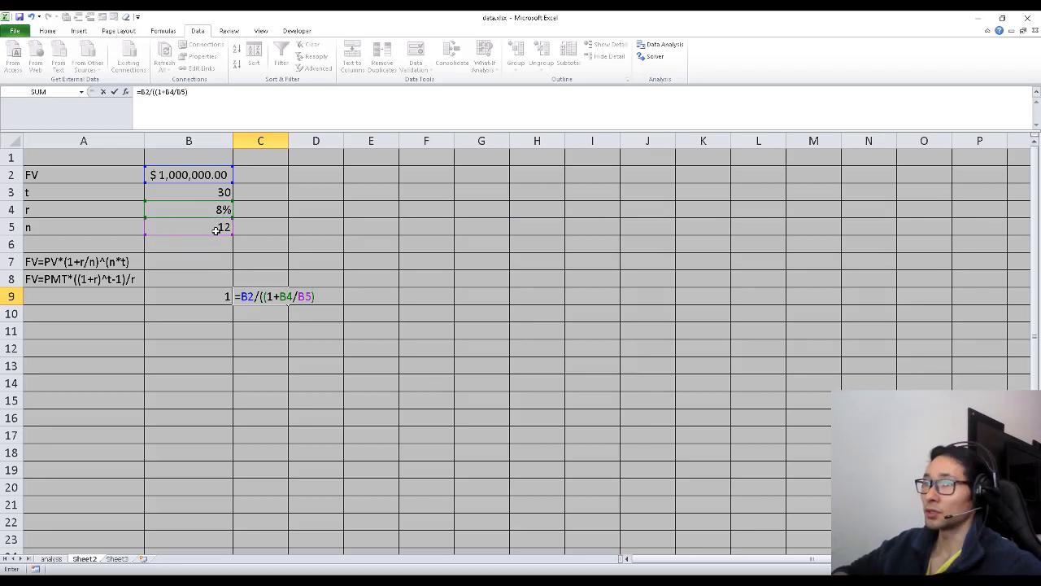
text(^()
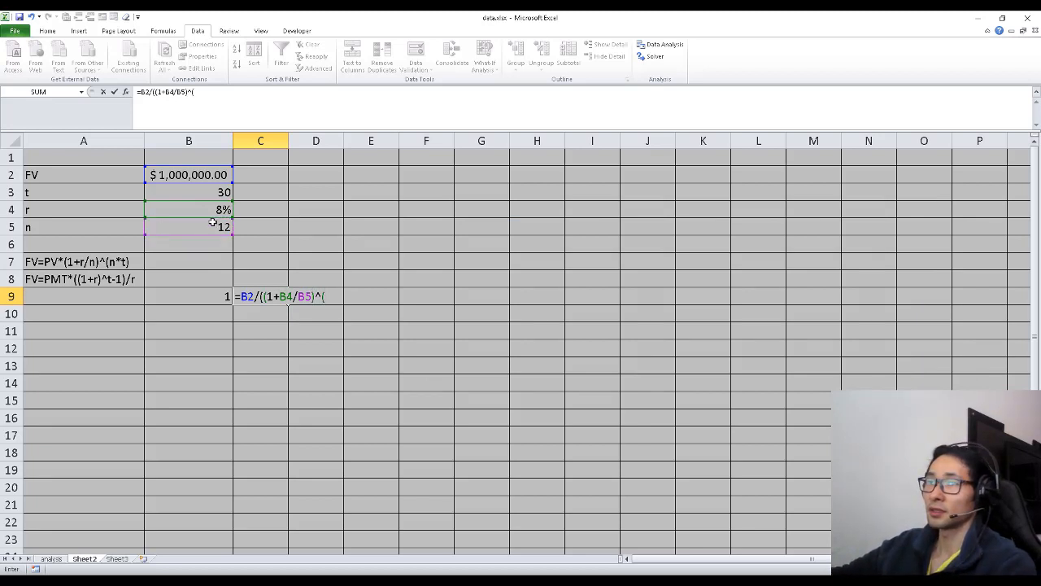
click(205, 190)
text(*)
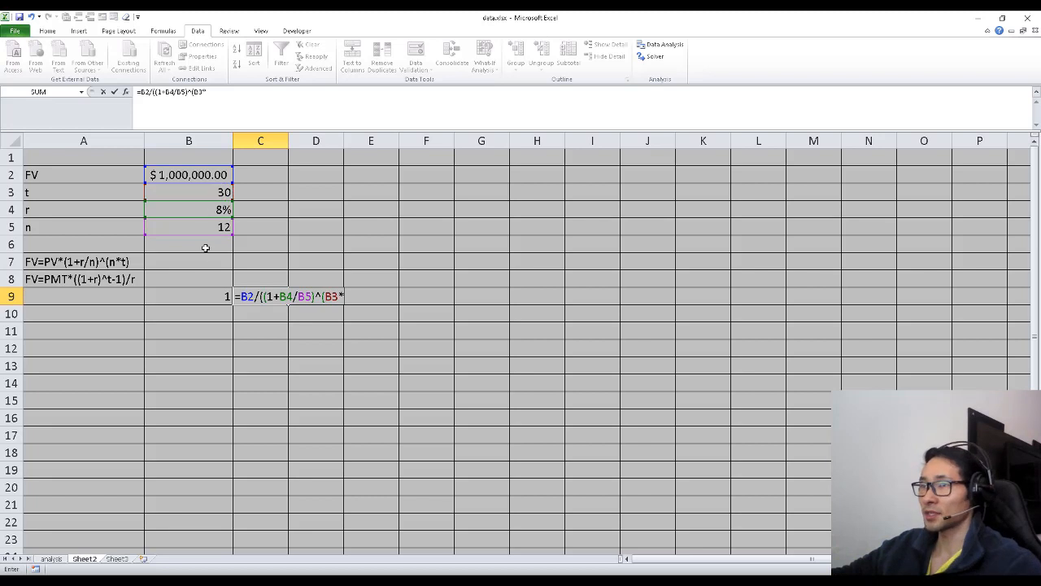
click(199, 228)
text()))
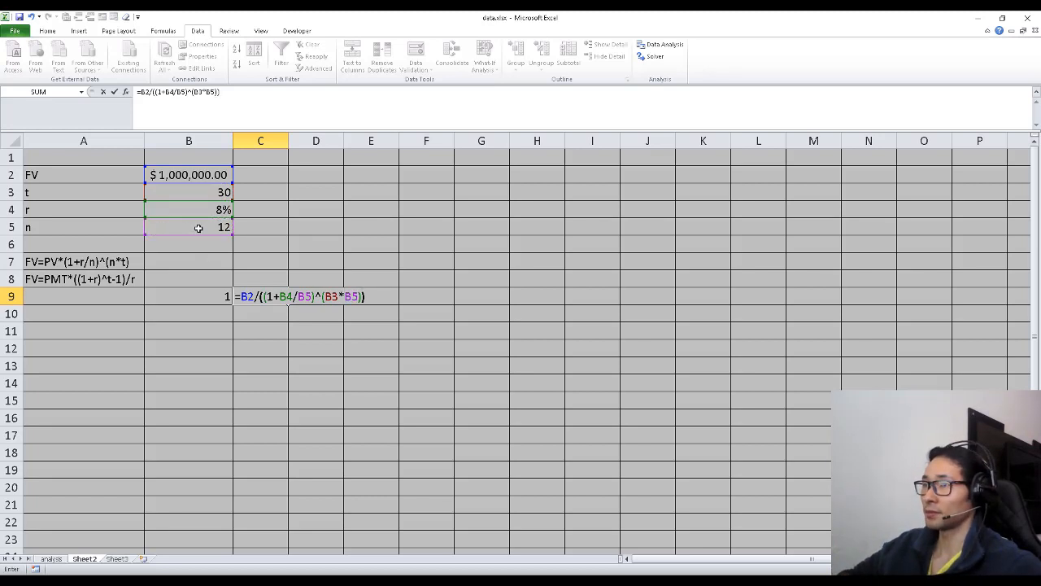
key(ctrl+Return)
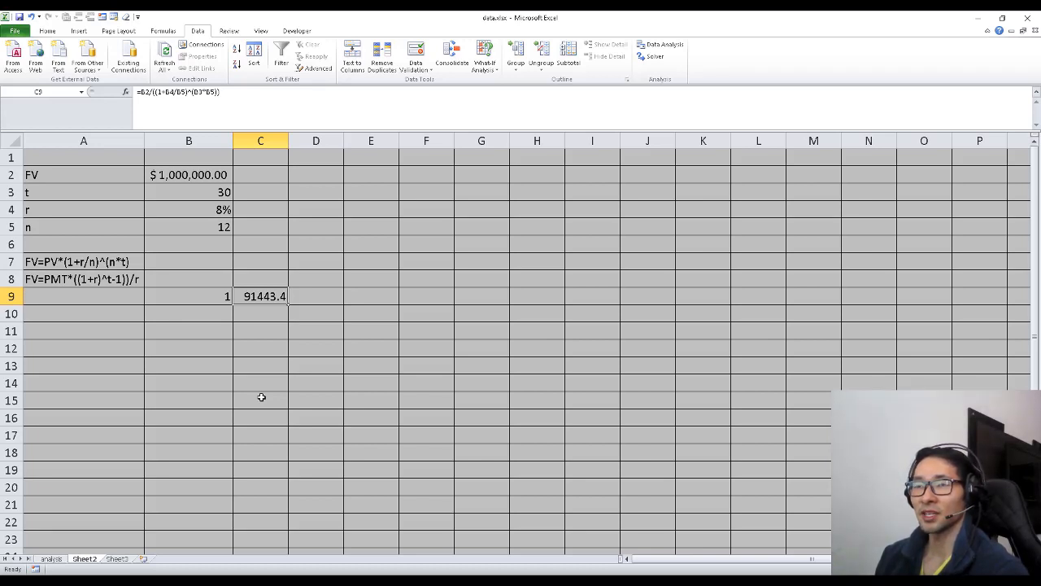
- Add the column headers PV in C8 and PMT in D8
key(Up)
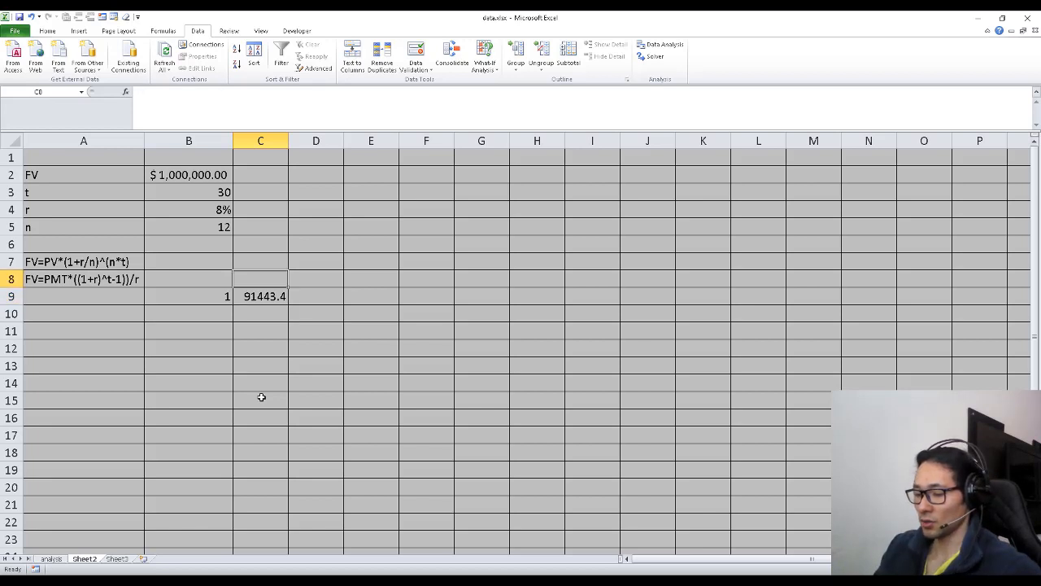
text(OV)
key(BackSpace)
key(BackSpace)
text(PV)
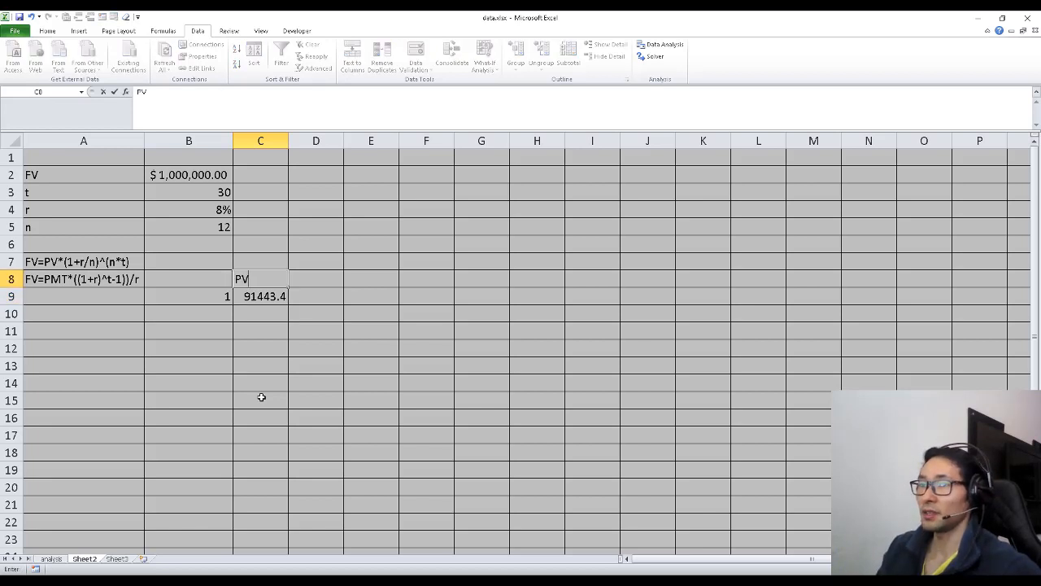
key(Tab)
text(O)
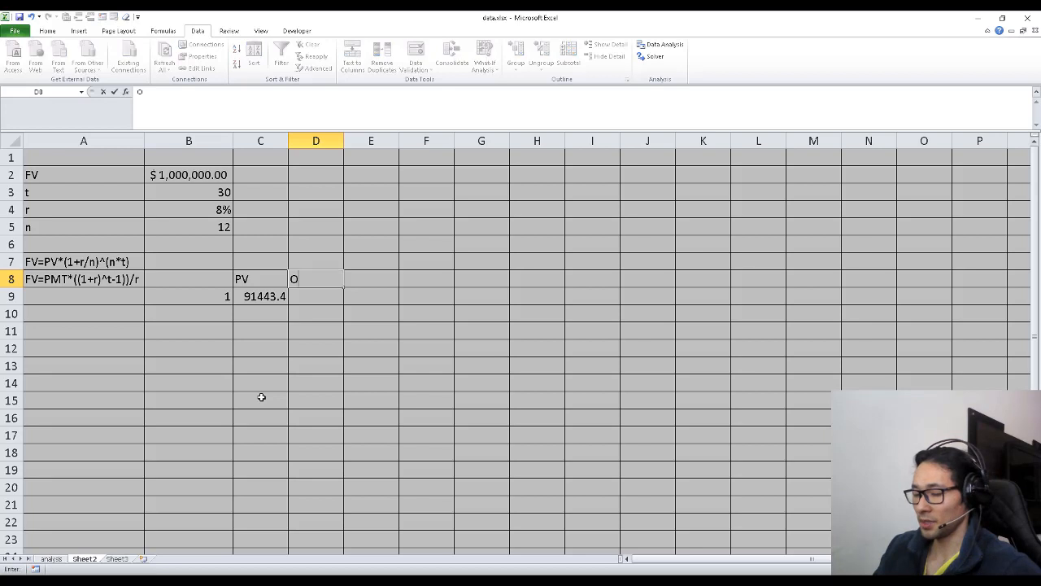
text(MT)
key(BackSpace)
key(BackSpace)
key(BackSpace)
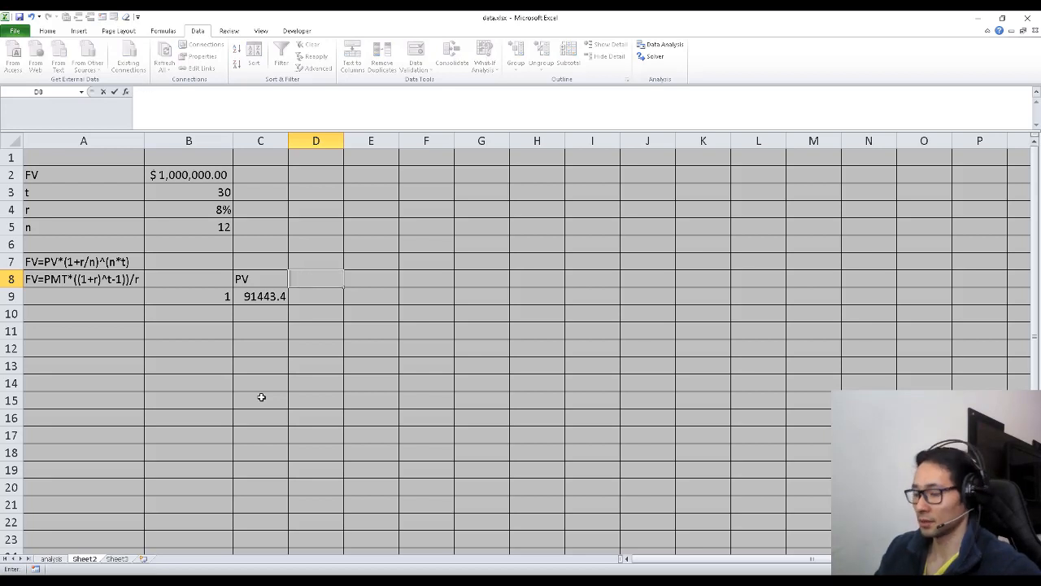
text(PMT)
key(Return)
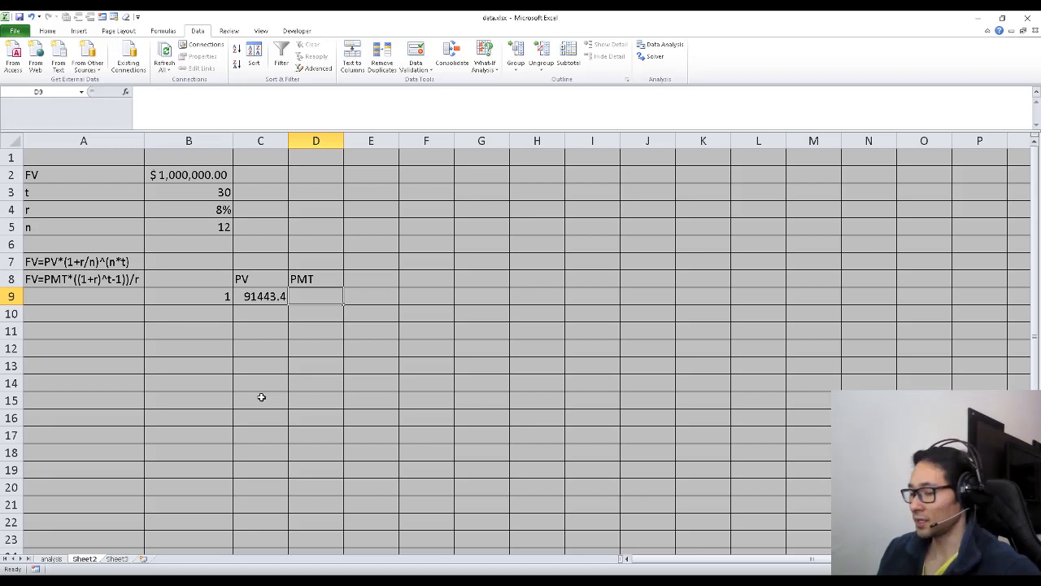
- Start the periodic payment formula in D9 with the future value times the periodic rate, =B2*(B4/B5), followed by a division
text(=)
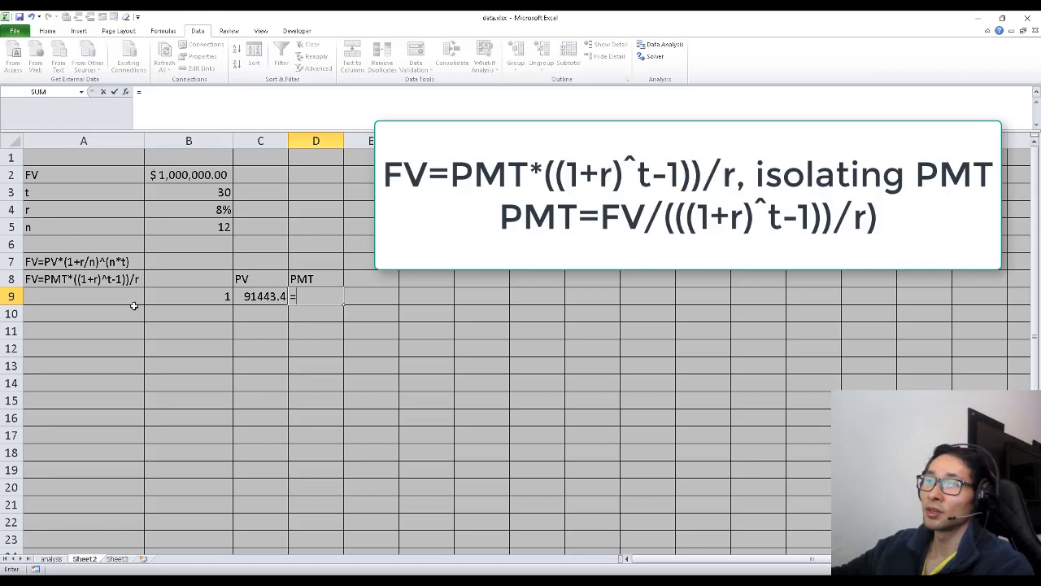
click(173, 174)
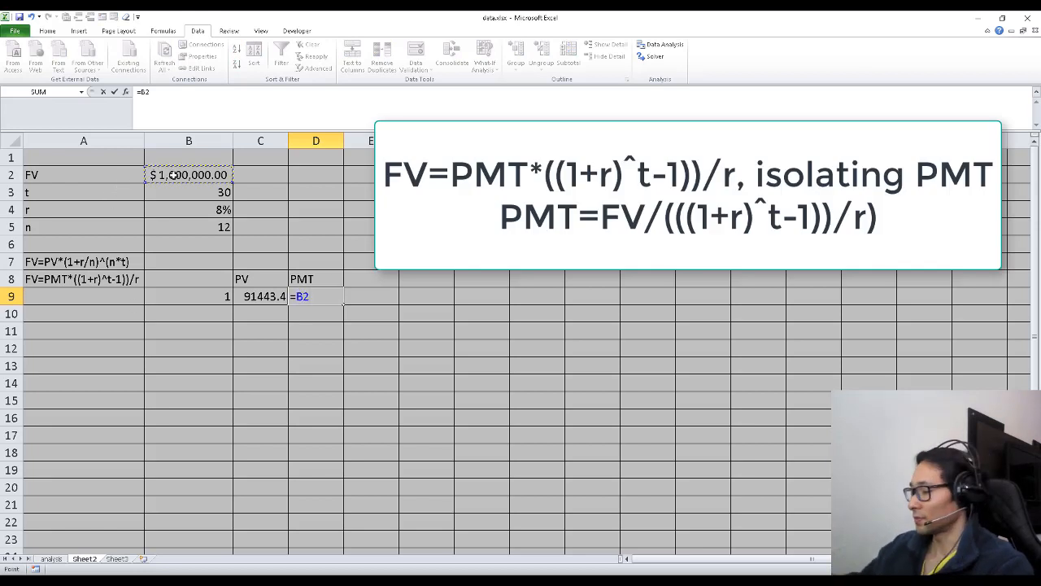
text(*)
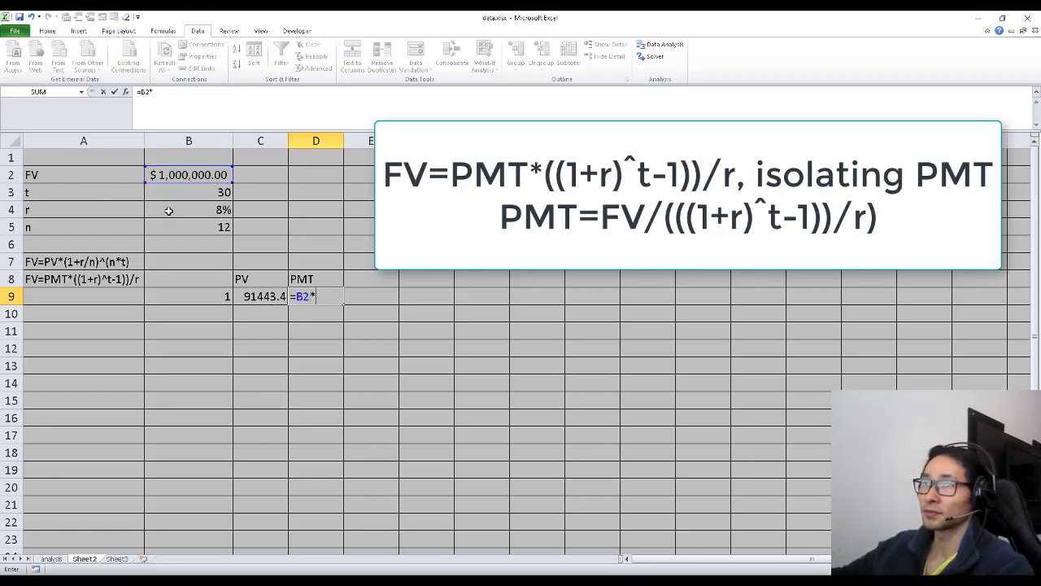
text(()
click(169, 211)
text(/)
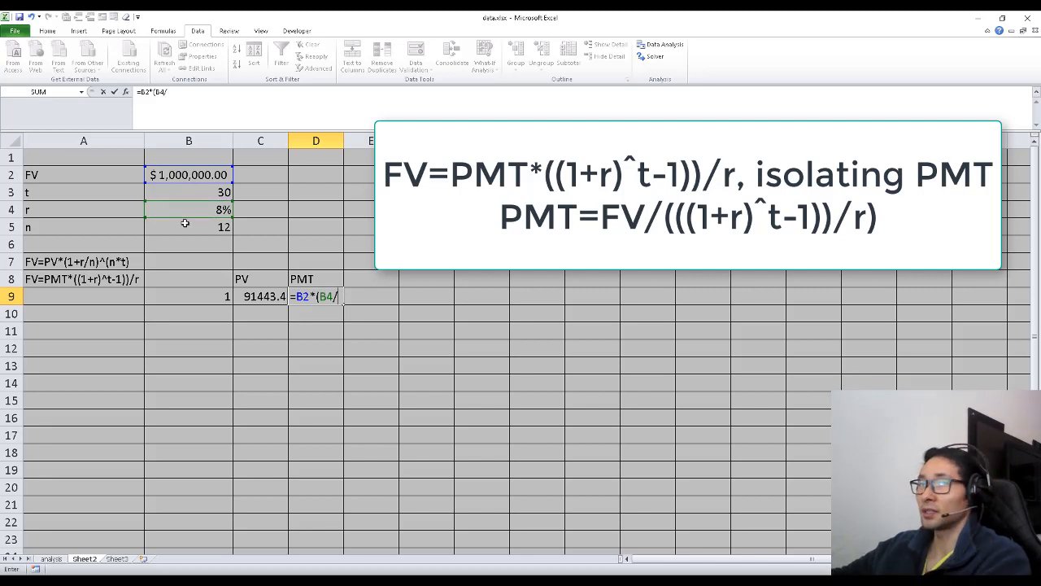
click(191, 228)
text())
text(/()
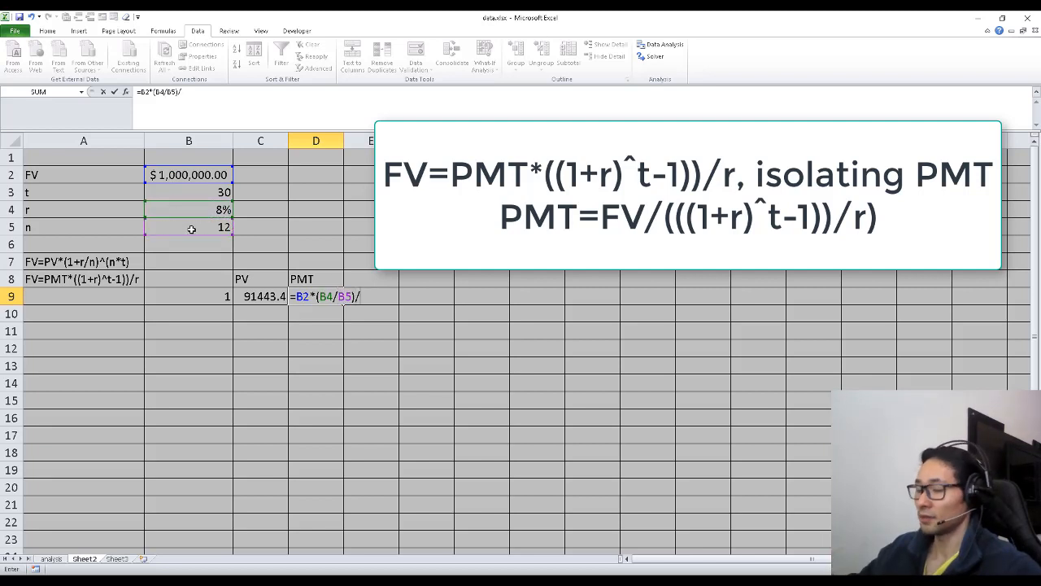
- Extend the D9 formula's divisor with the compound growth term, 1+B4/B5 raised to (B3*B5), minus 1
text(1+)
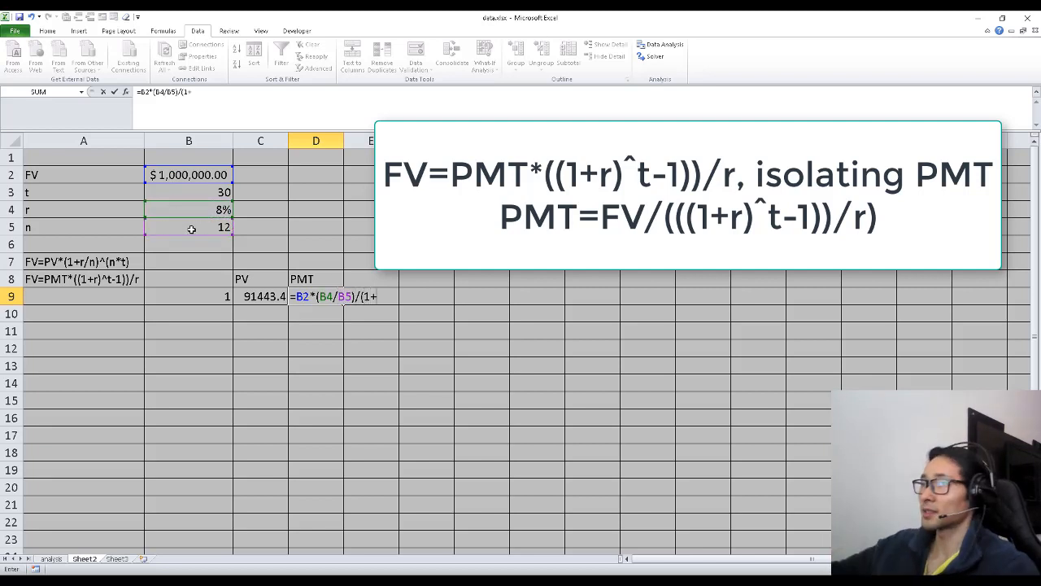
click(180, 210)
text(/)
click(194, 227)
text())
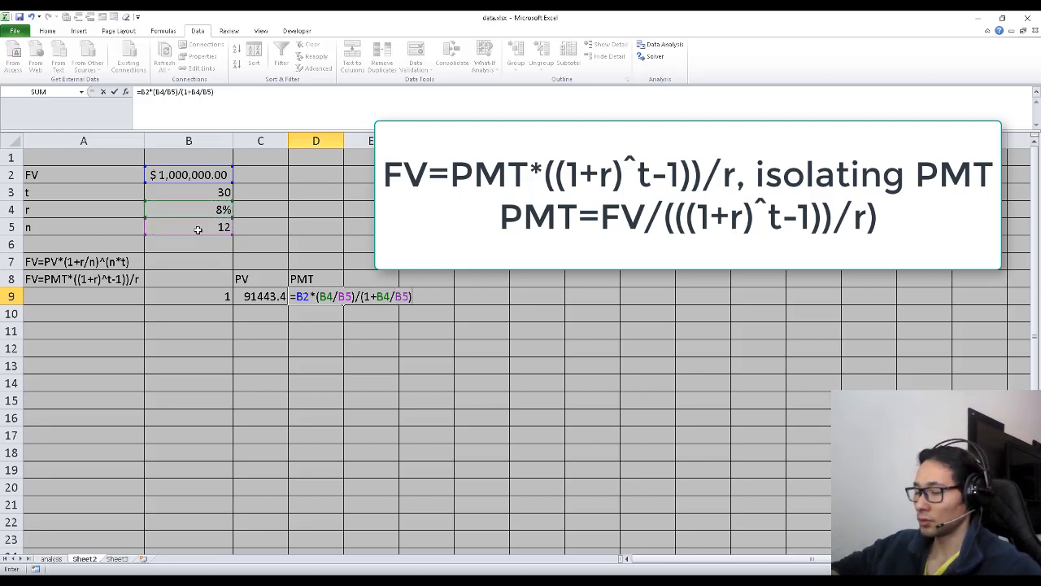
text(^()
click(198, 197)
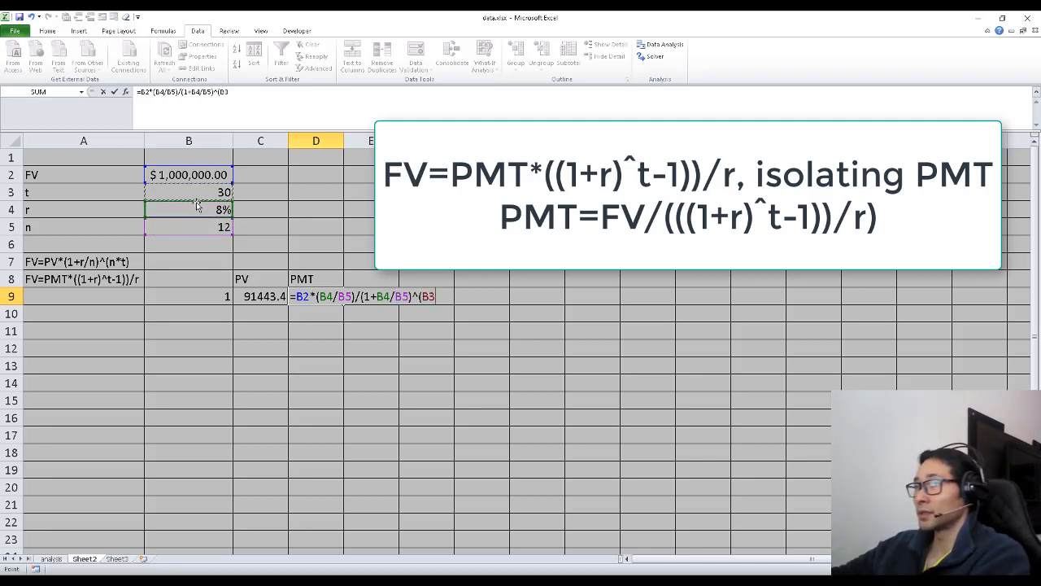
text(*)
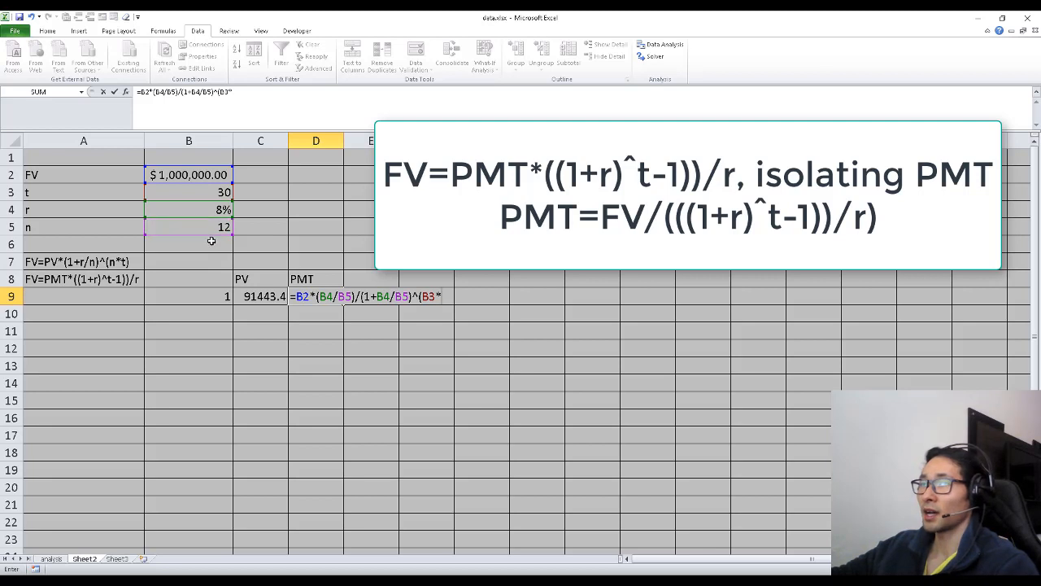
click(201, 227)
text()-1))
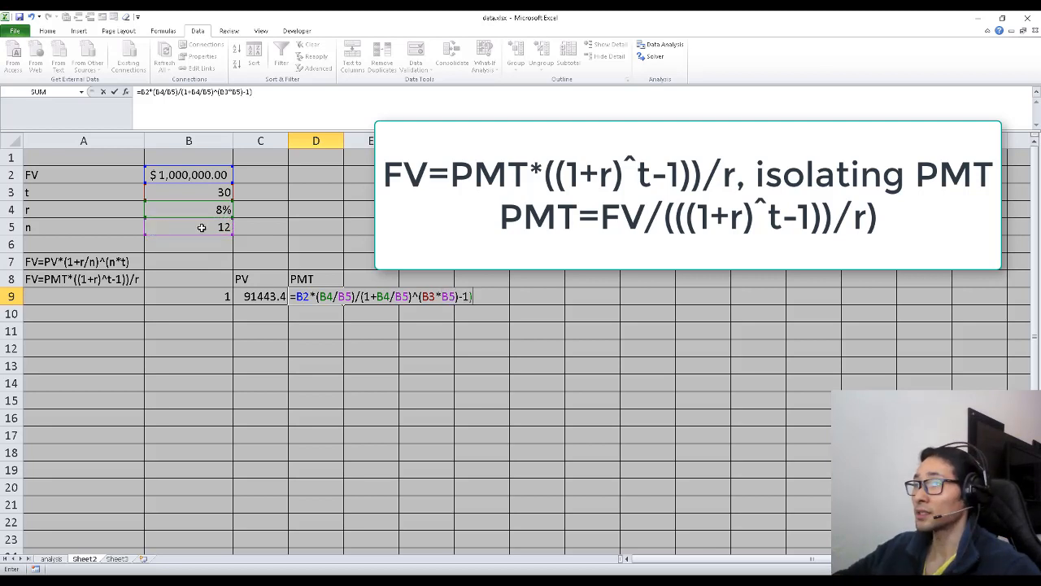
text())
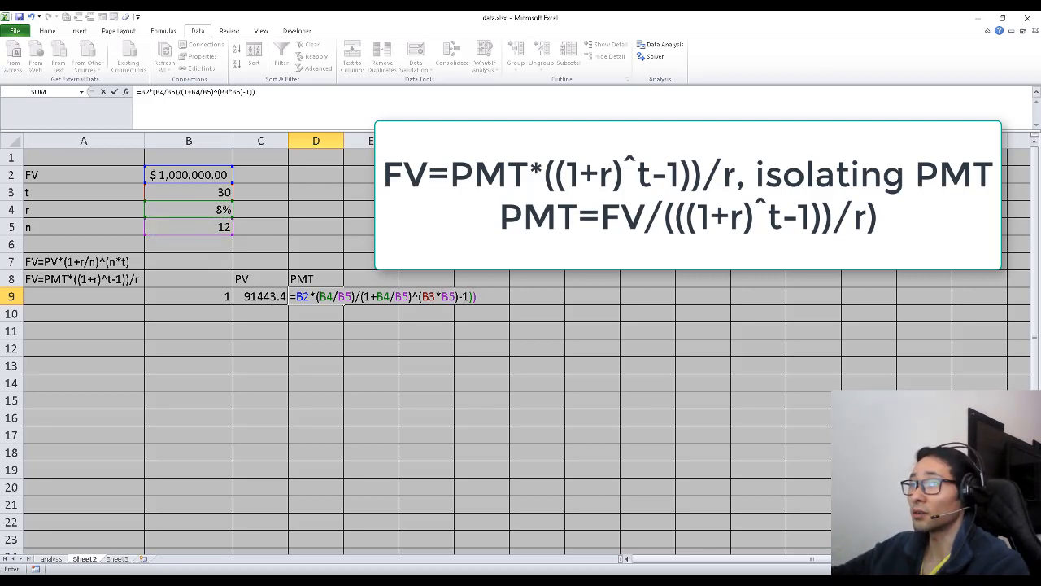
- Correct the parentheses in D9 so the payment formula reads =B2*((B4/B5)/((1+B4/B5)^(B3*B5)-1)) and enter it
text(()
drag(319, 297, 464, 299)
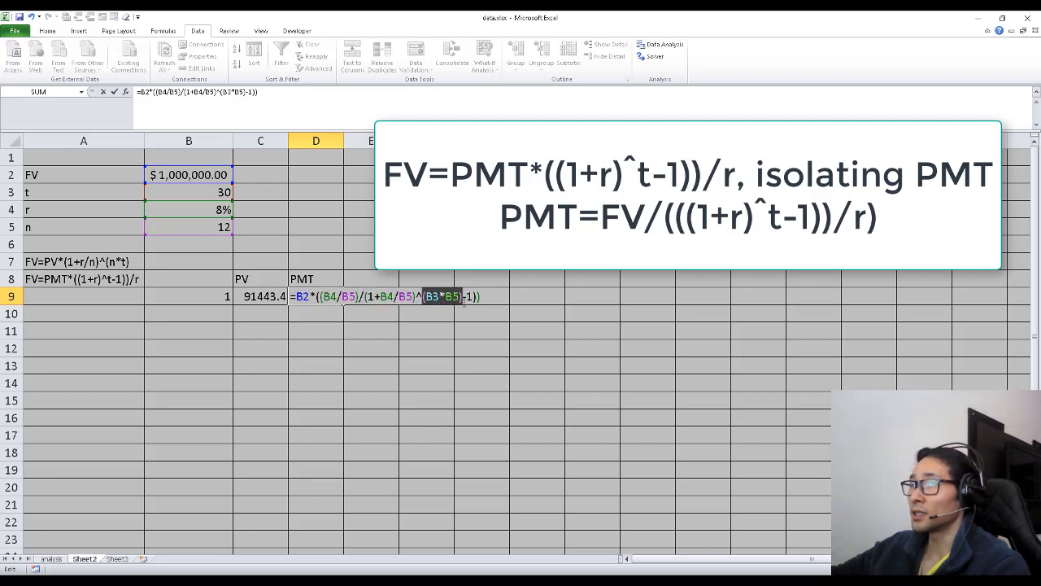
click(368, 296)
text(()
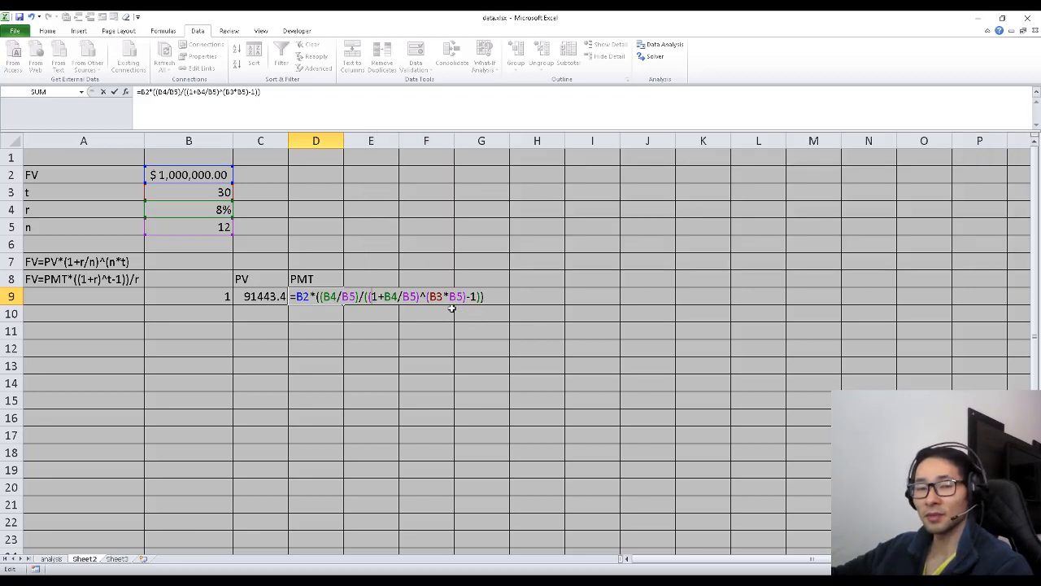
key(Return)
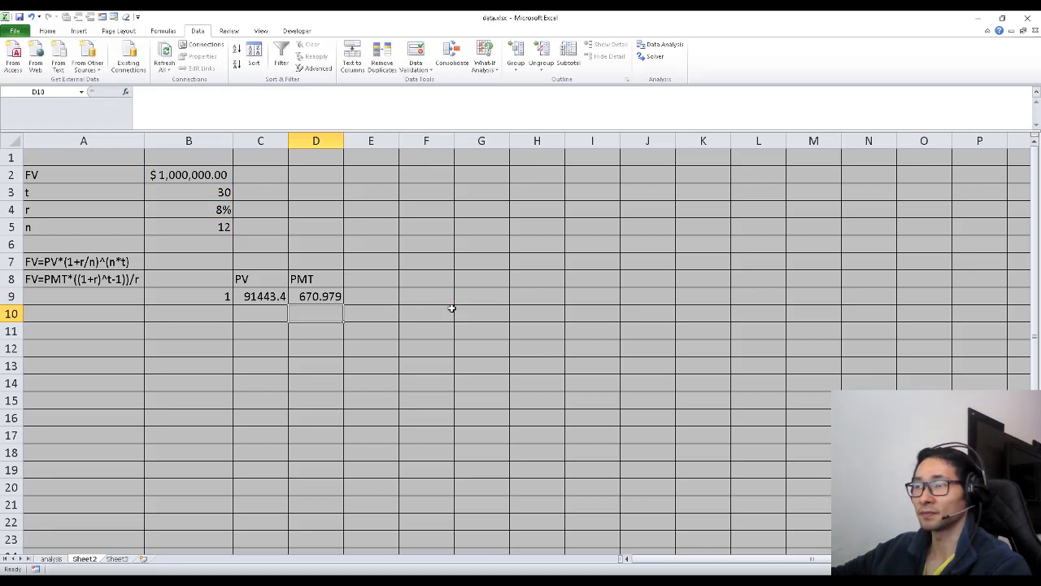
- Review and compare the PV result in C9 with the PMT result in D9, including their formulas
key(Up)
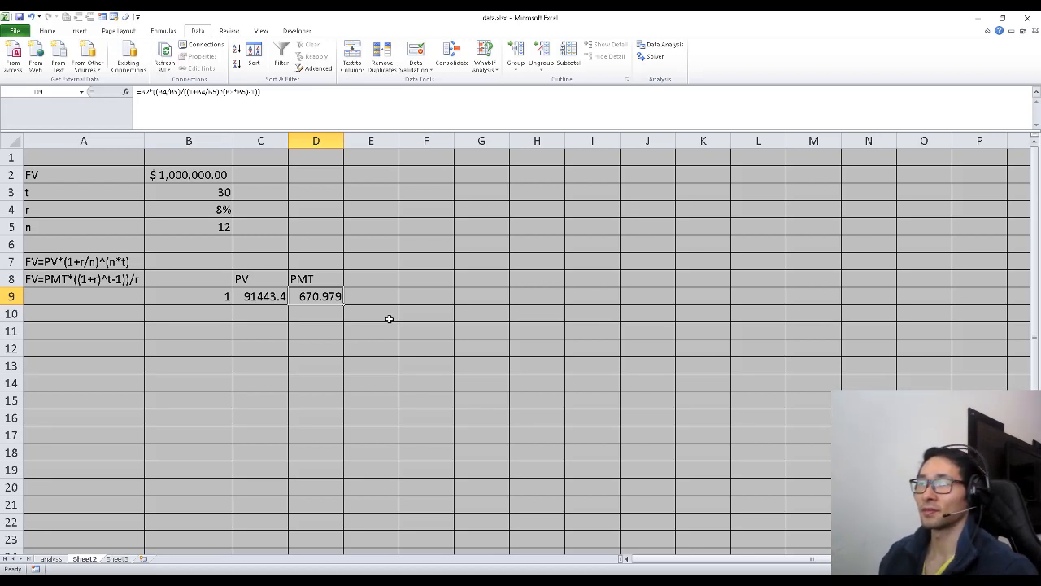
key(Down)
key(Left)
key(Up)
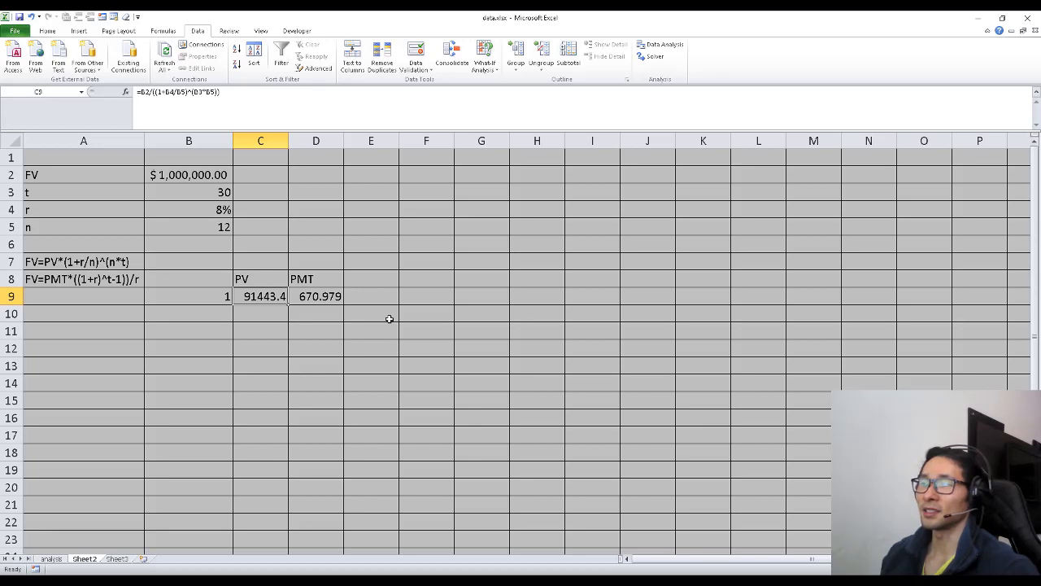
key(Right)
key(Left)
key(Right)
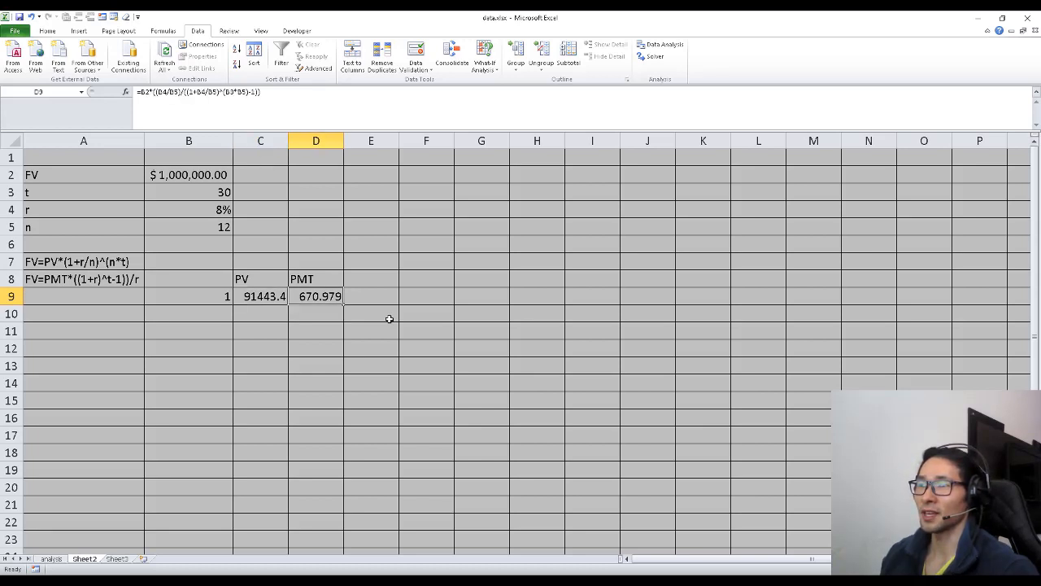
key(Left)
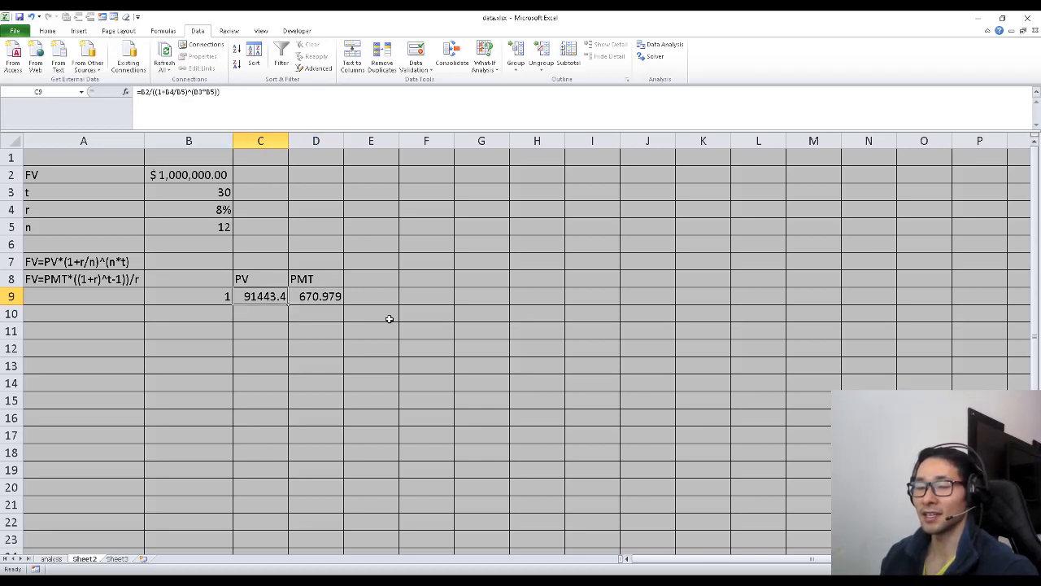
key(Right)
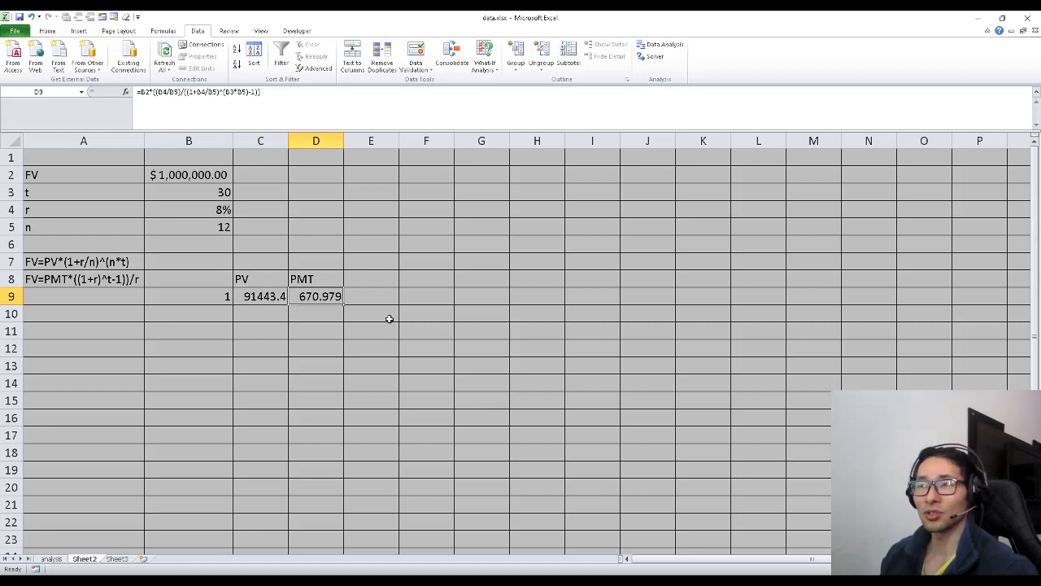
key(Left)
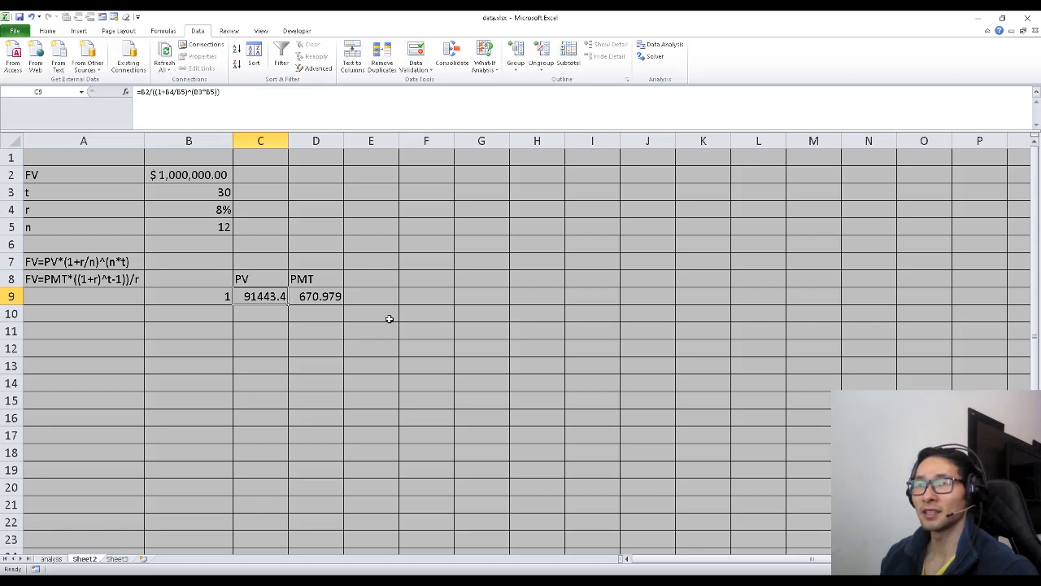
- Compare the lump sum formula in A7 with the periodic payment formula in A8
key(Left)
key(Left)
key(Up)
key(Up)
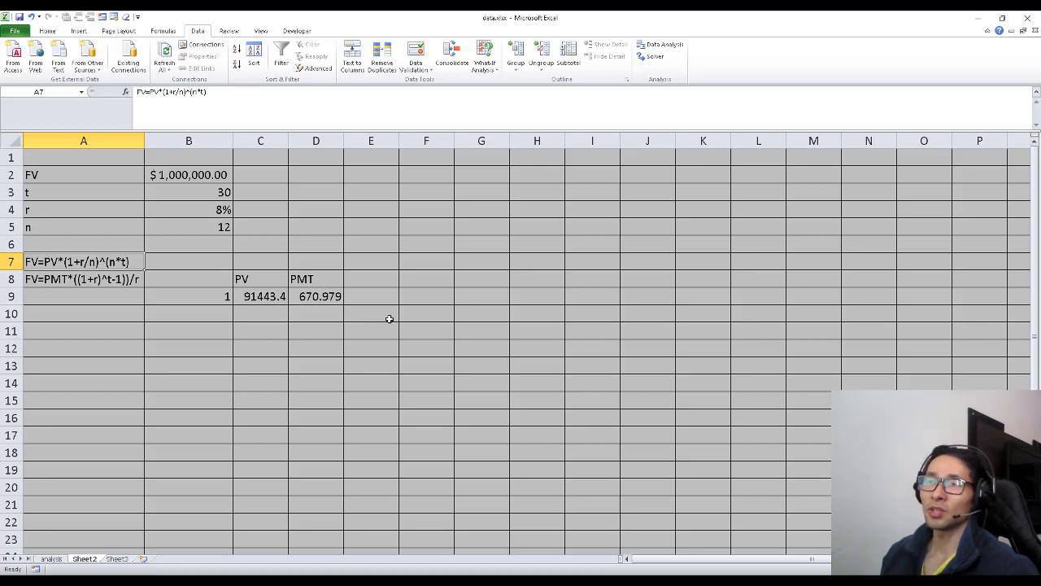
key(Down)
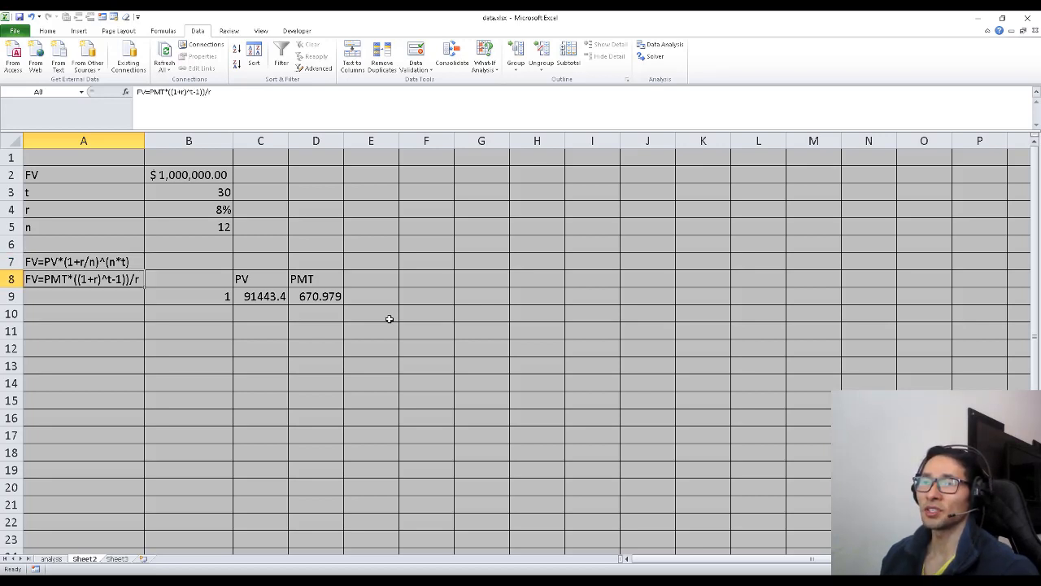
key(Up)
key(Down)
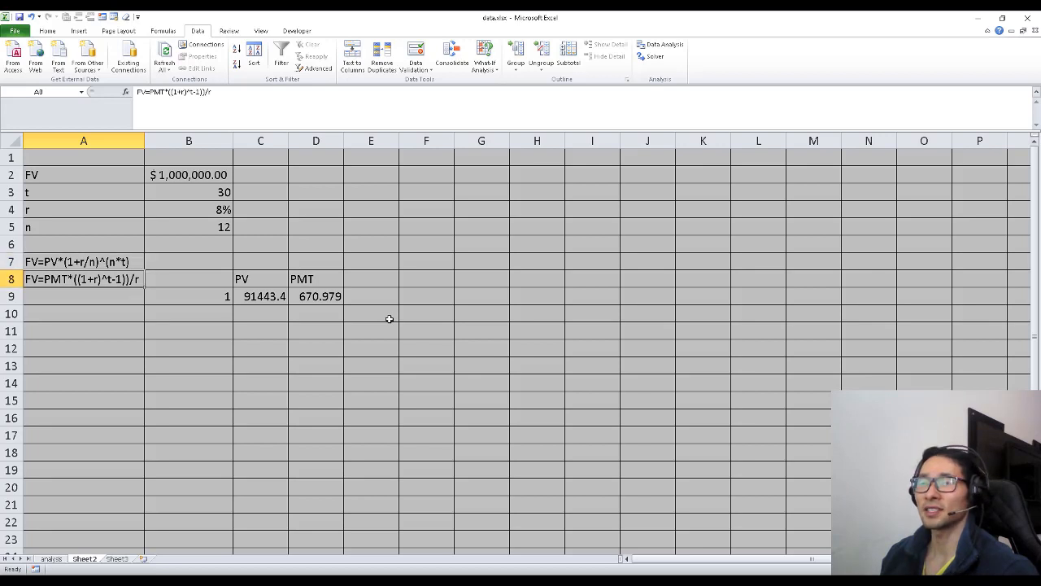
key(Up)
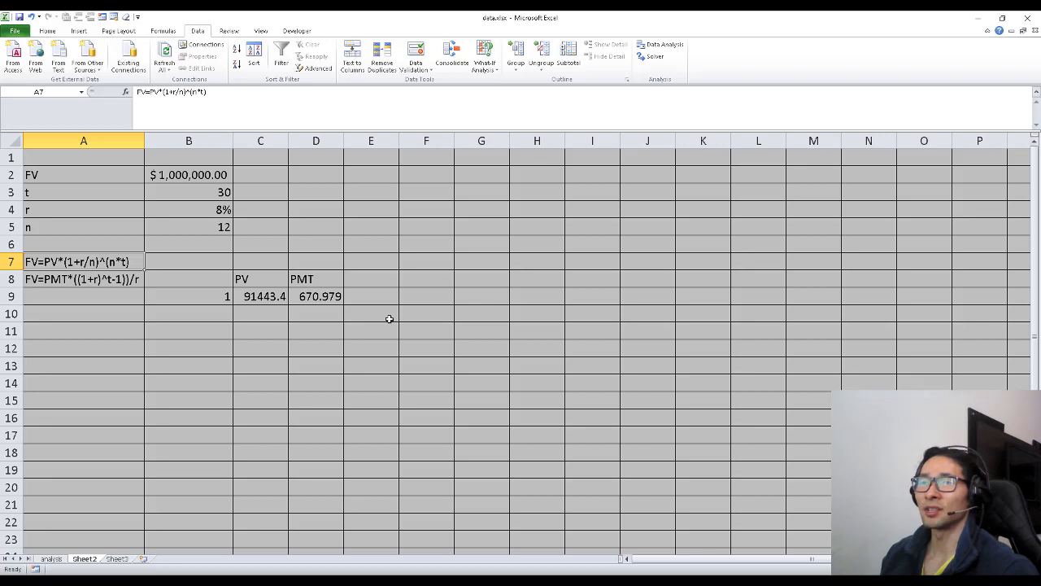
key(Down)
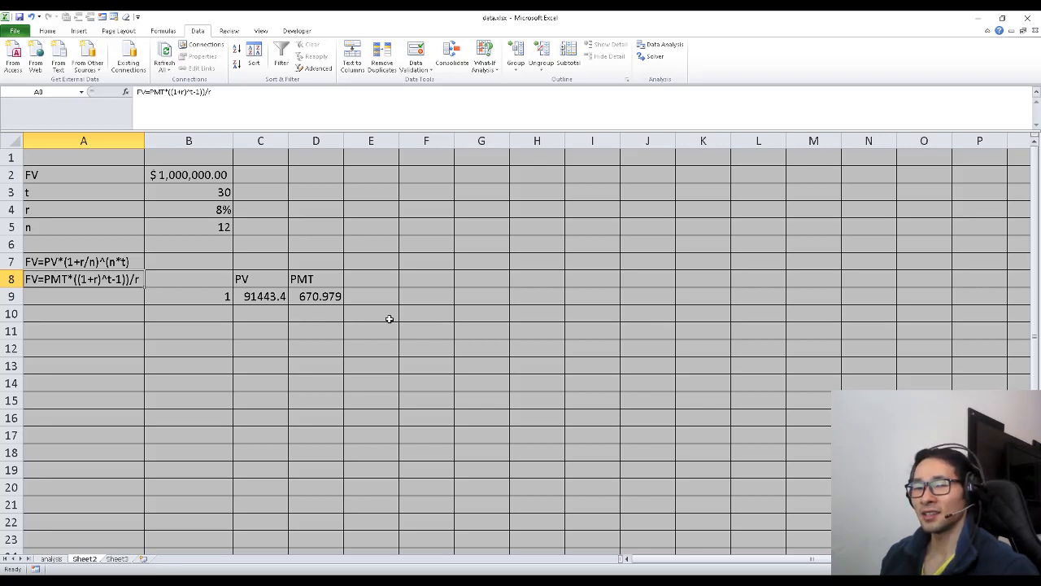
key(Right)
key(Right)
key(Right)
key(Right)
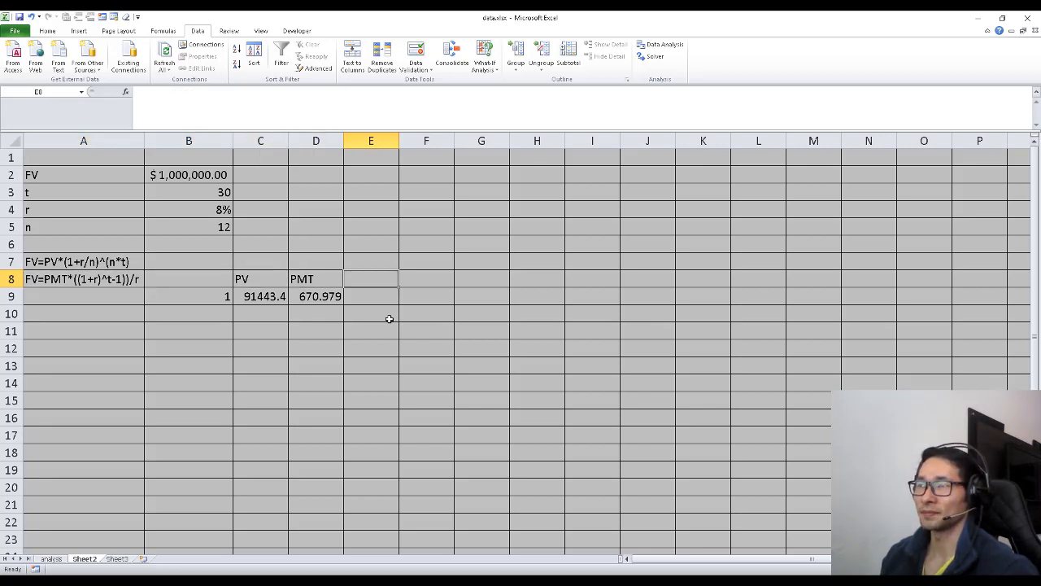
key(Right)
key(ctrl+Up)
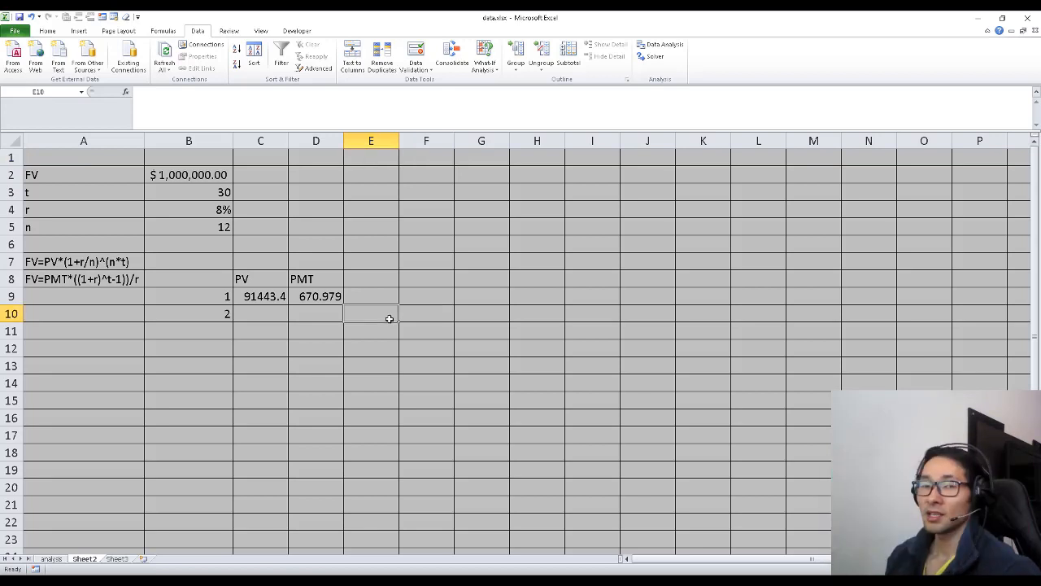
- Add the column headers FV in F1 and PV in G1
key(Up)
key(Up)
key(Up)
key(Up)
key(Up)
key(Up)
key(Up)
key(Up)
key(Up)
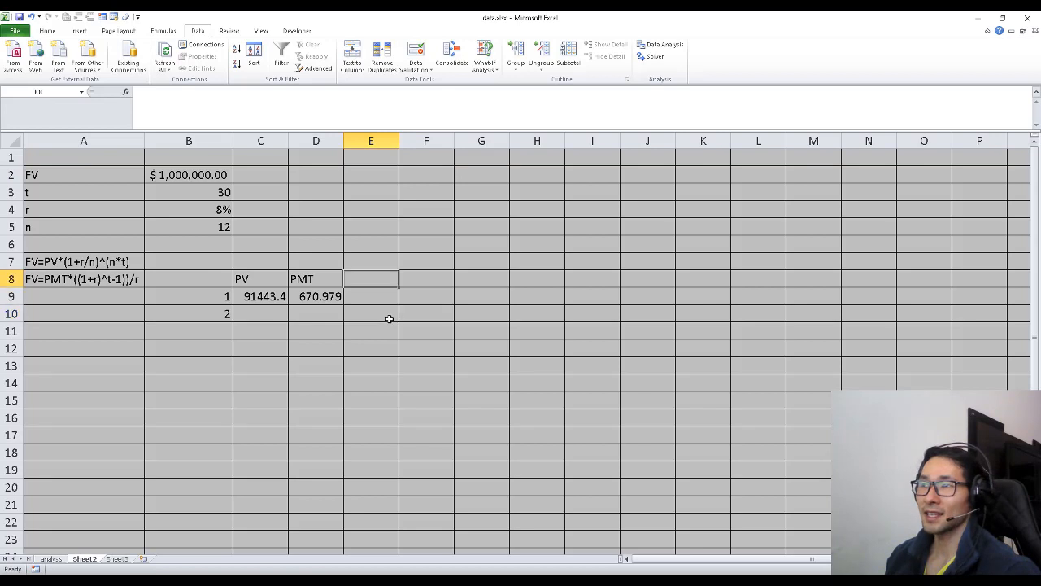
key(Right)
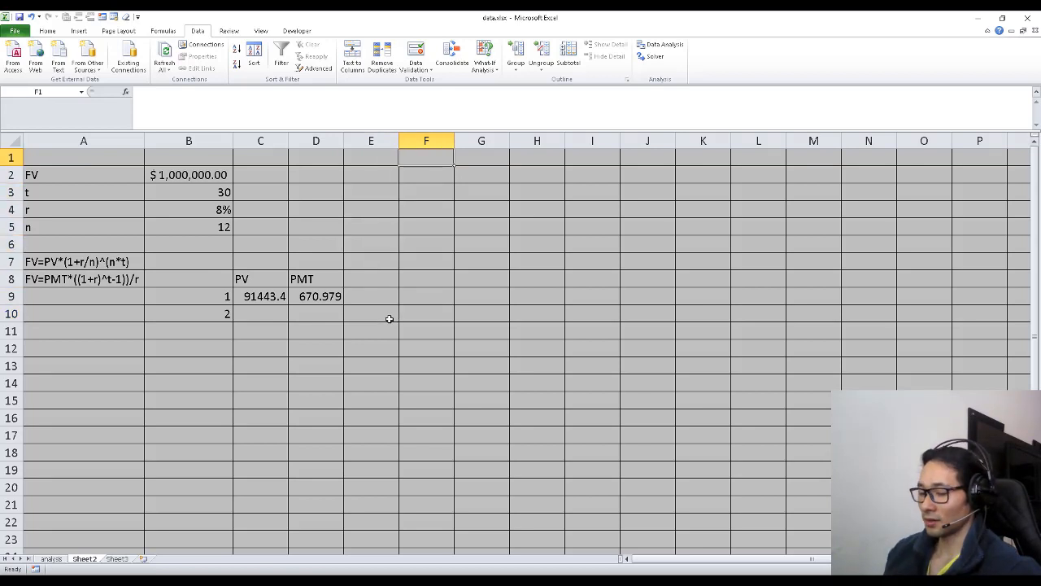
text(Fv)
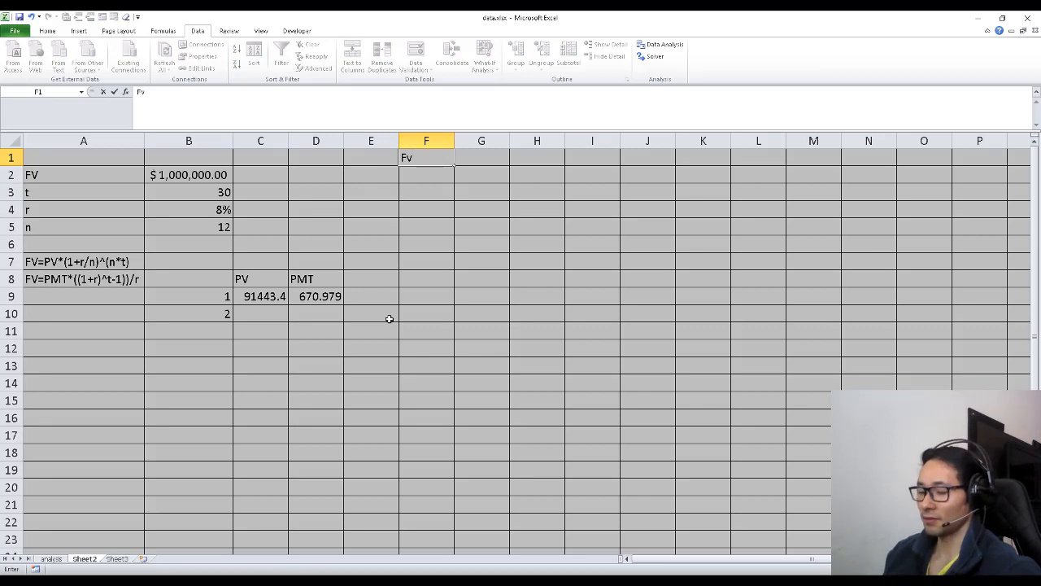
key(BackSpace)
text(V)
key(Tab)
text(PV)
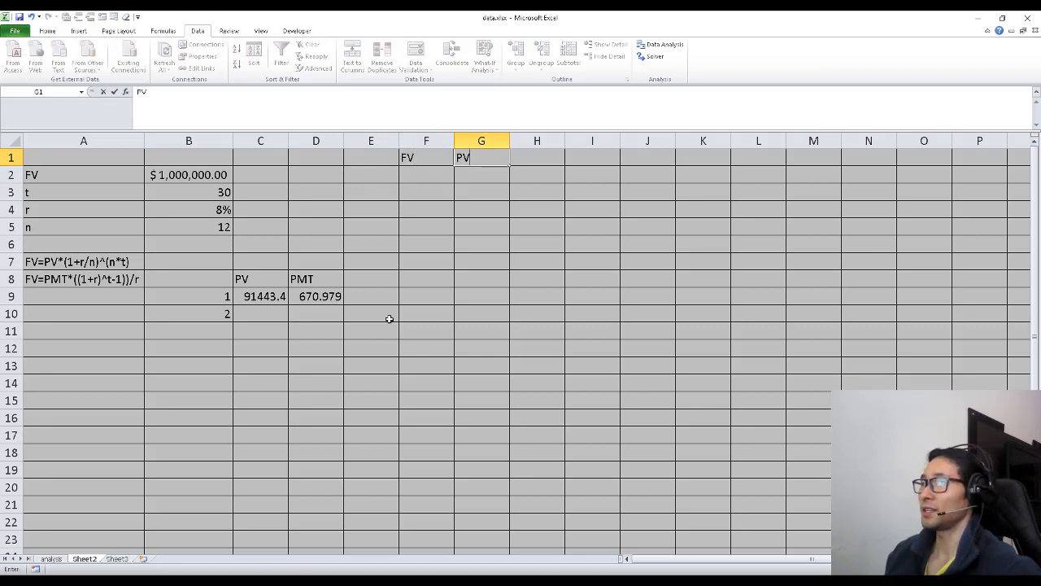
key(Return)
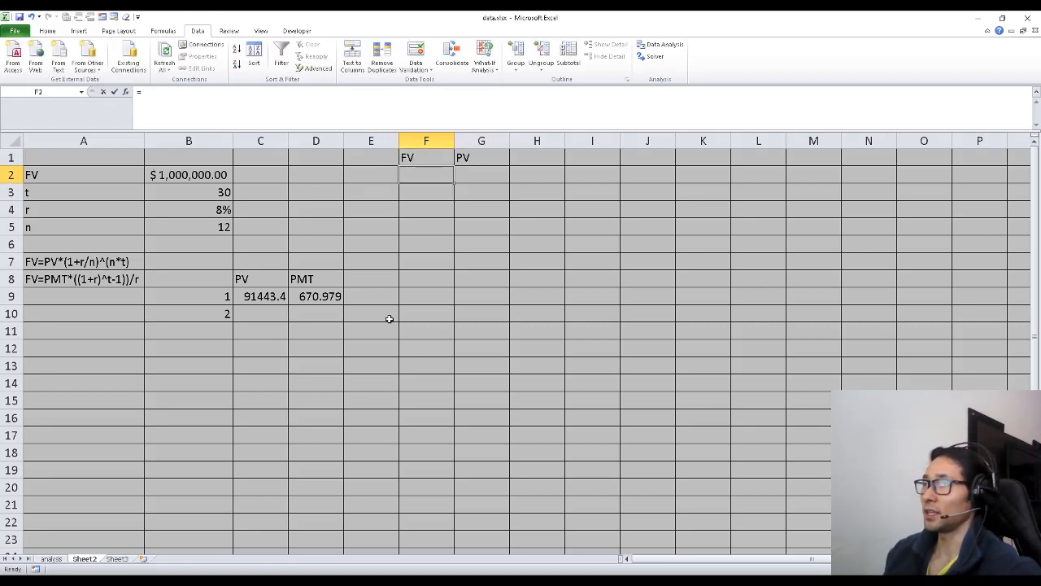
- Enter the lump sum future value formula =G2*(1+B4/B5)^(B3*B5) in F2
text(=)
key(Right)
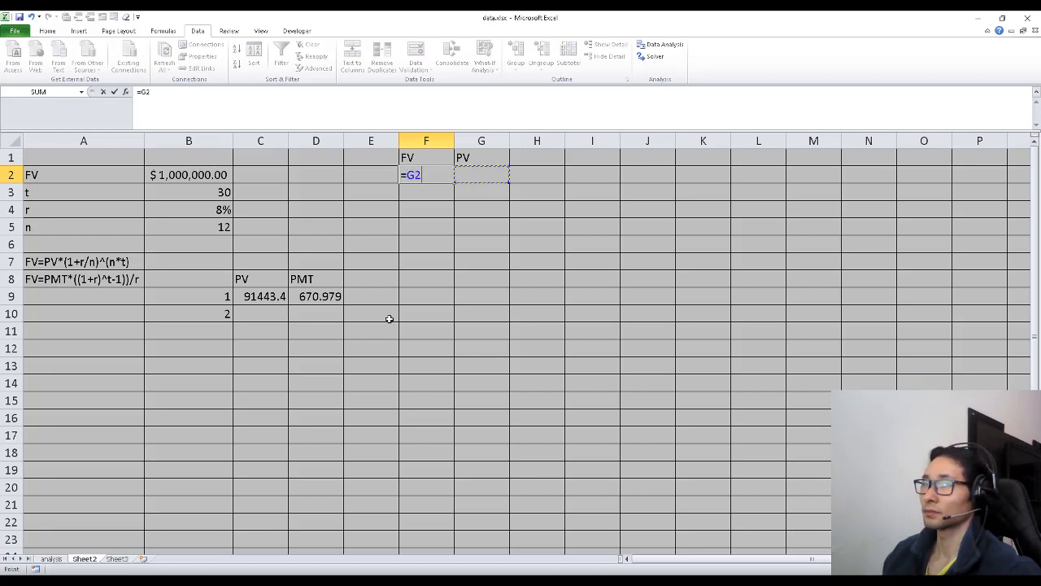
text(*()
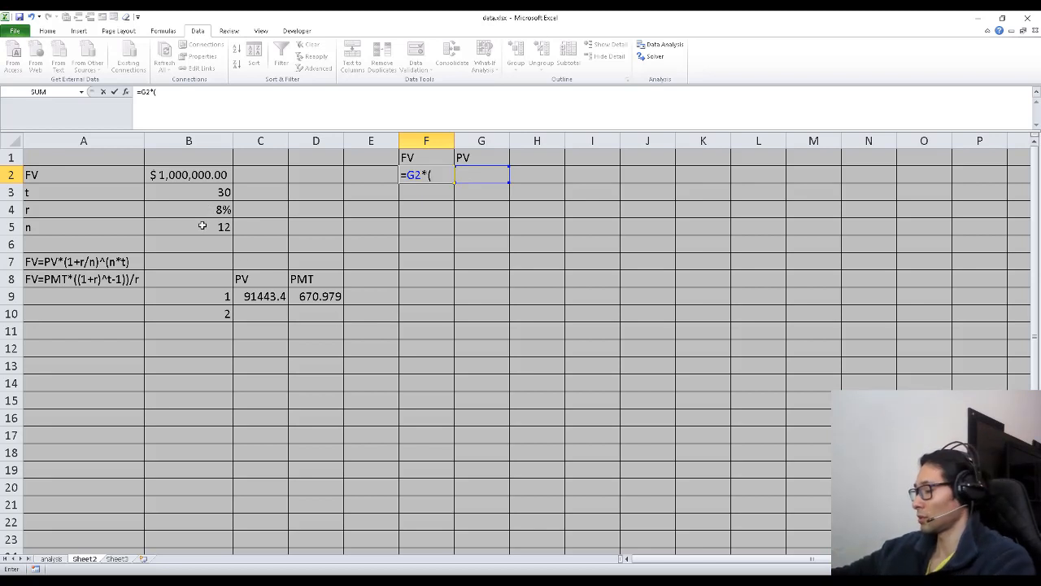
text(1+)
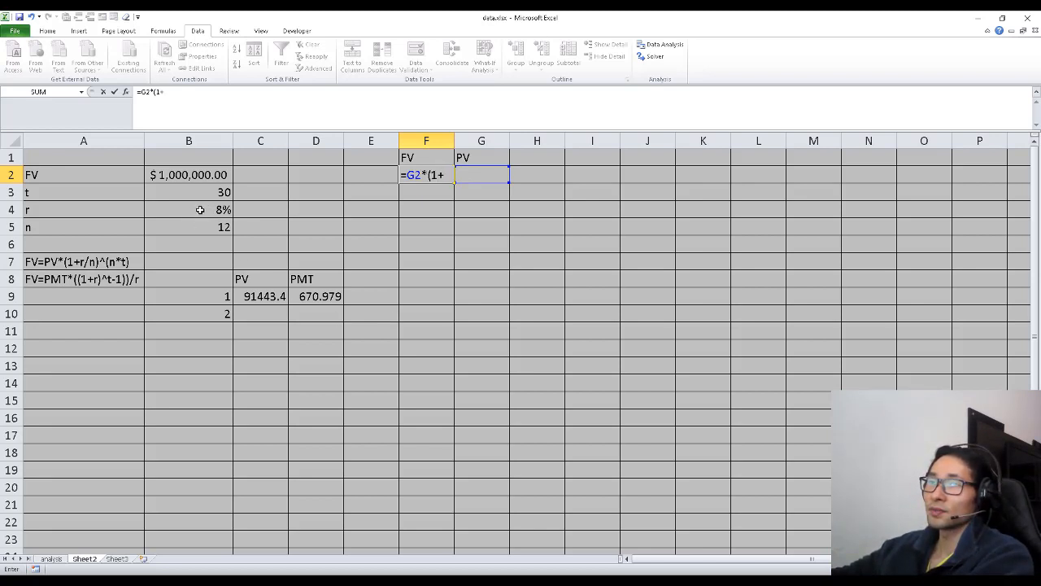
click(197, 209)
text(/)
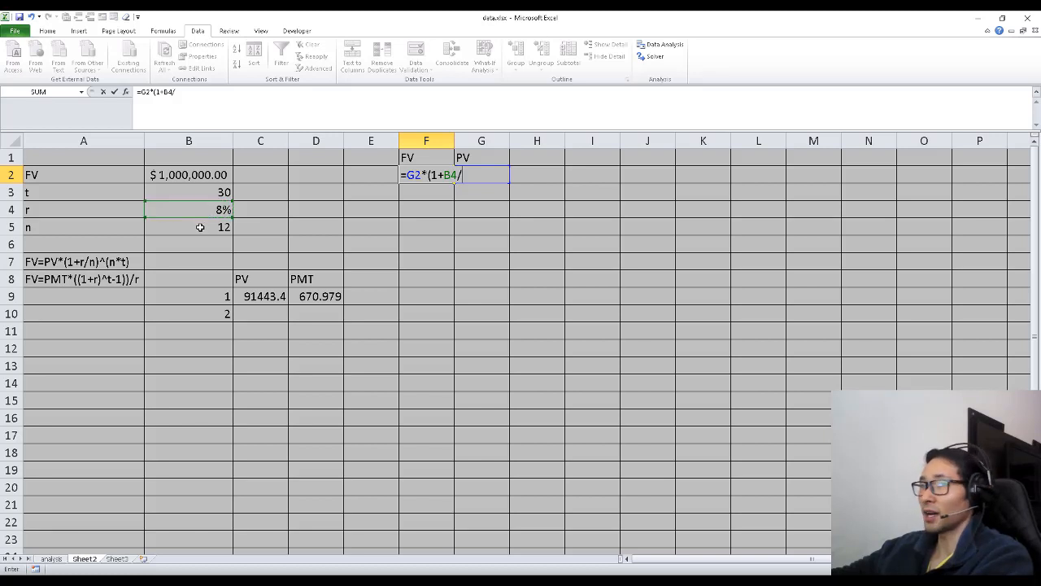
click(204, 226)
text()^)
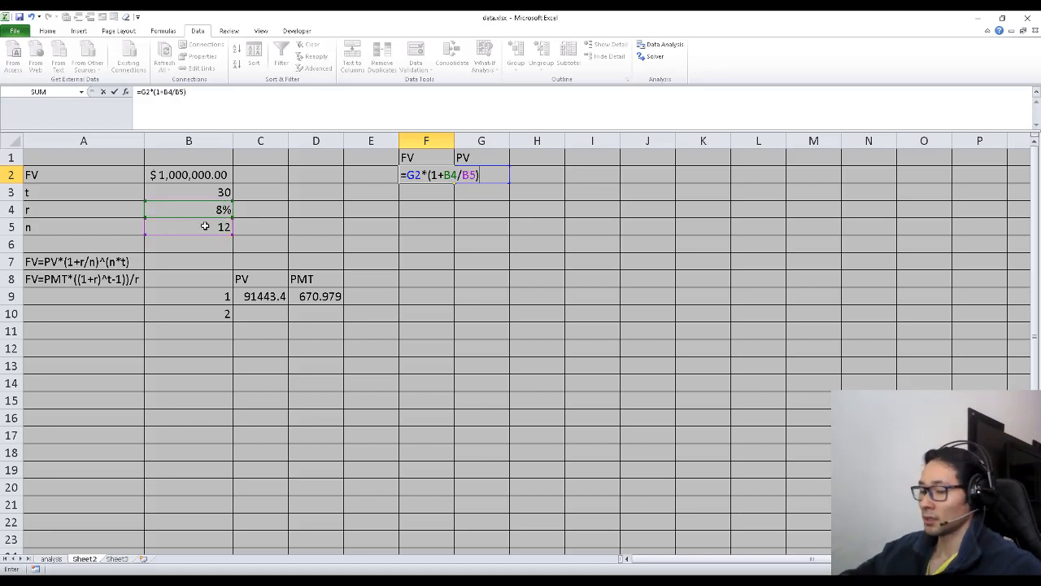
text(()
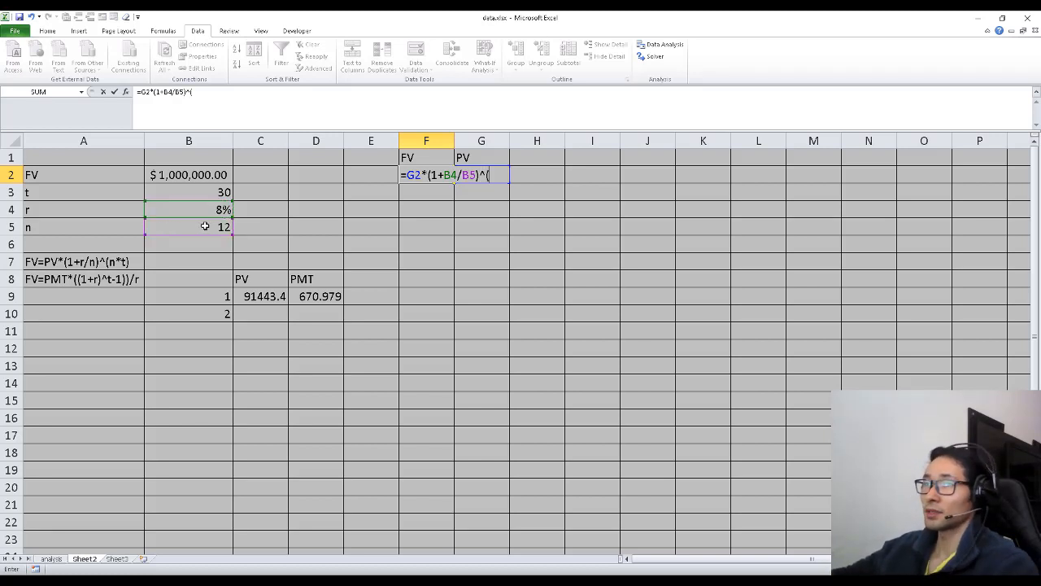
click(192, 192)
text(*)
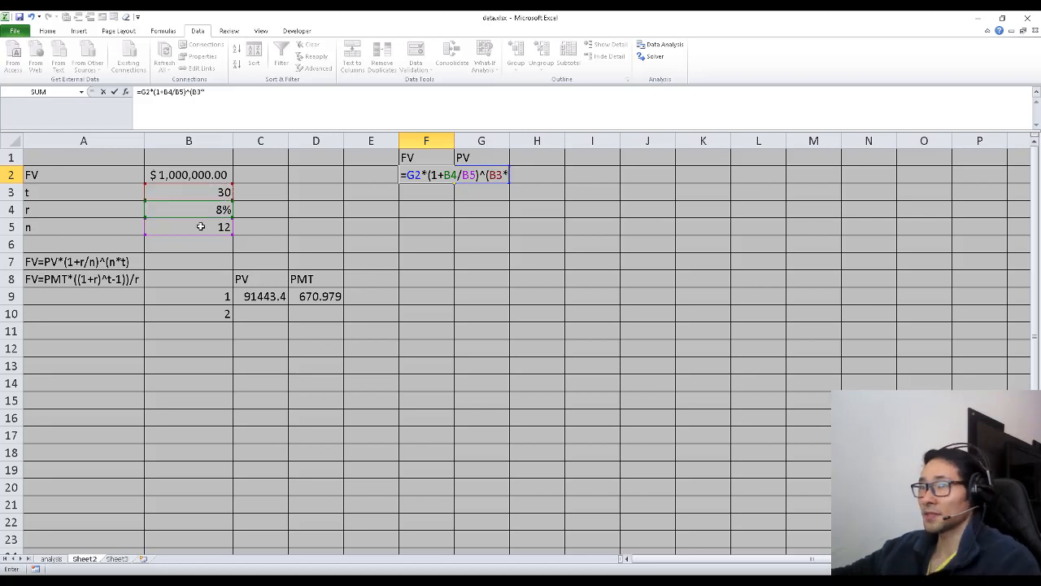
click(202, 227)
text())
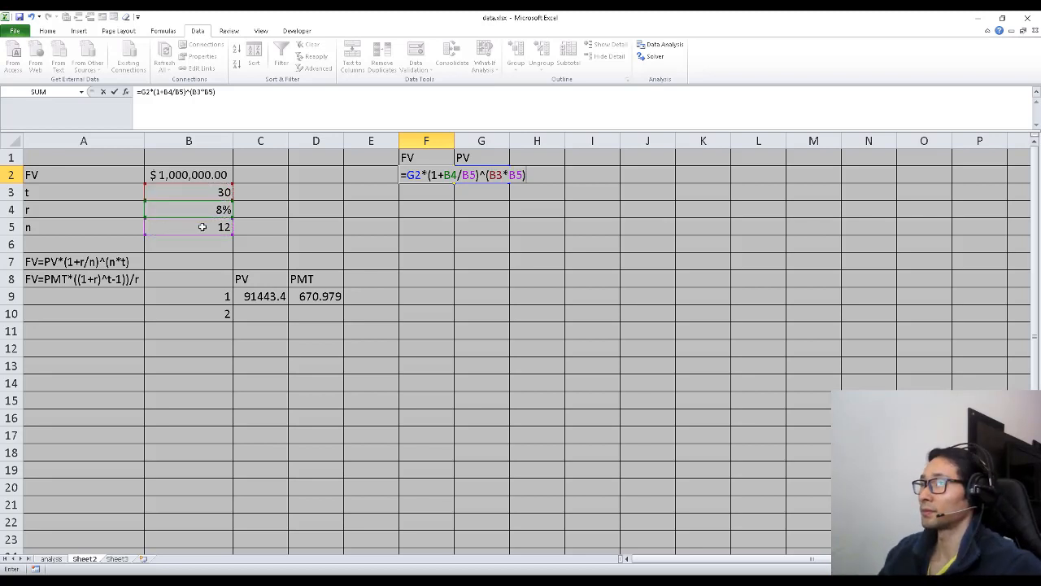
key(ctrl+Return)
key(Right)
key(Left)
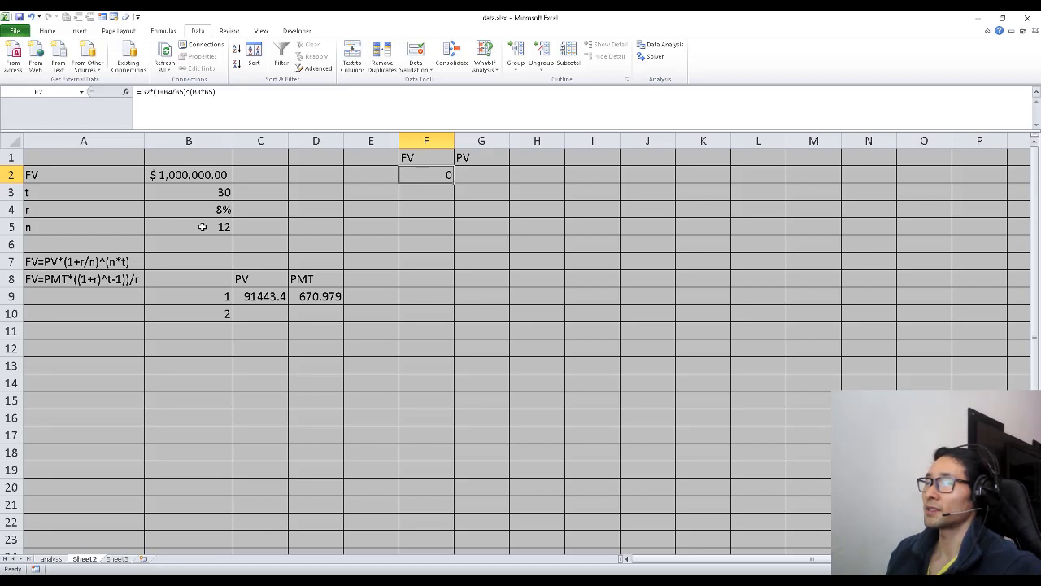
- Enter 10000 as the starting present value in G2
key(Right)
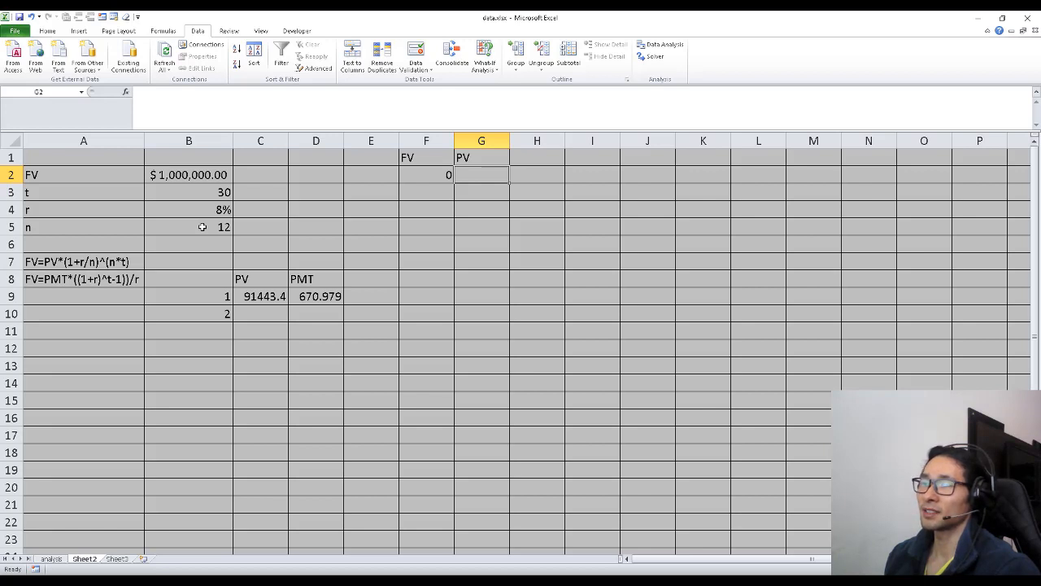
text(10000)
key(ctrl+Return)
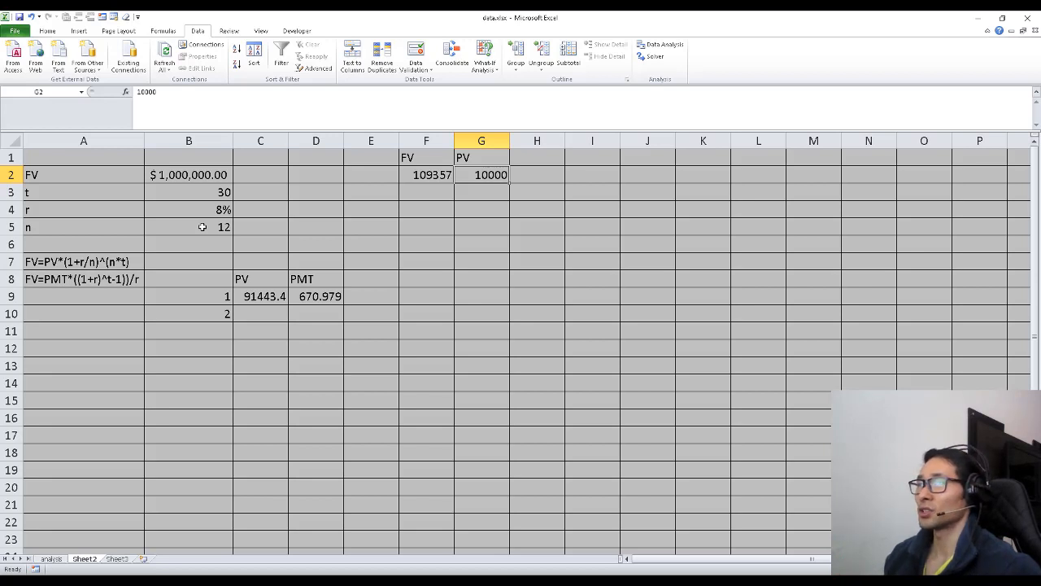
- Enter the formula =G2+10000 in G3 to increment the present value
key(Down)
text(=)
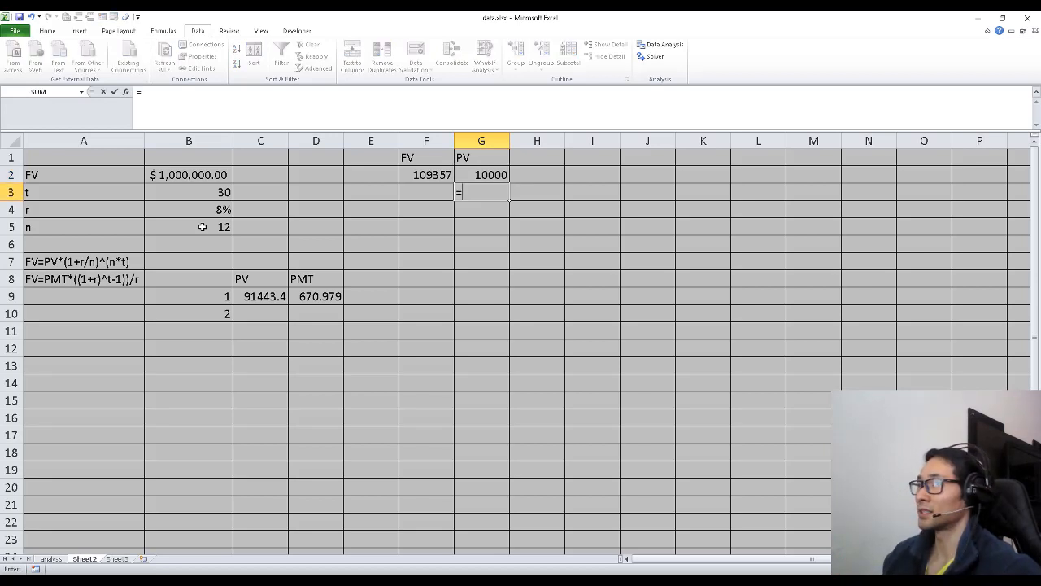
key(Up)
text(+)
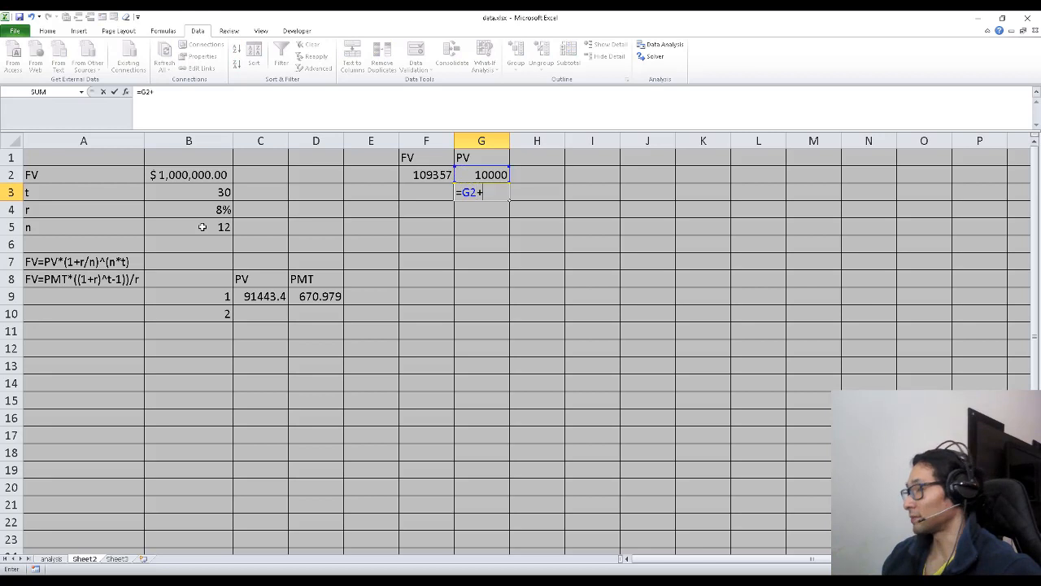
text(10000)
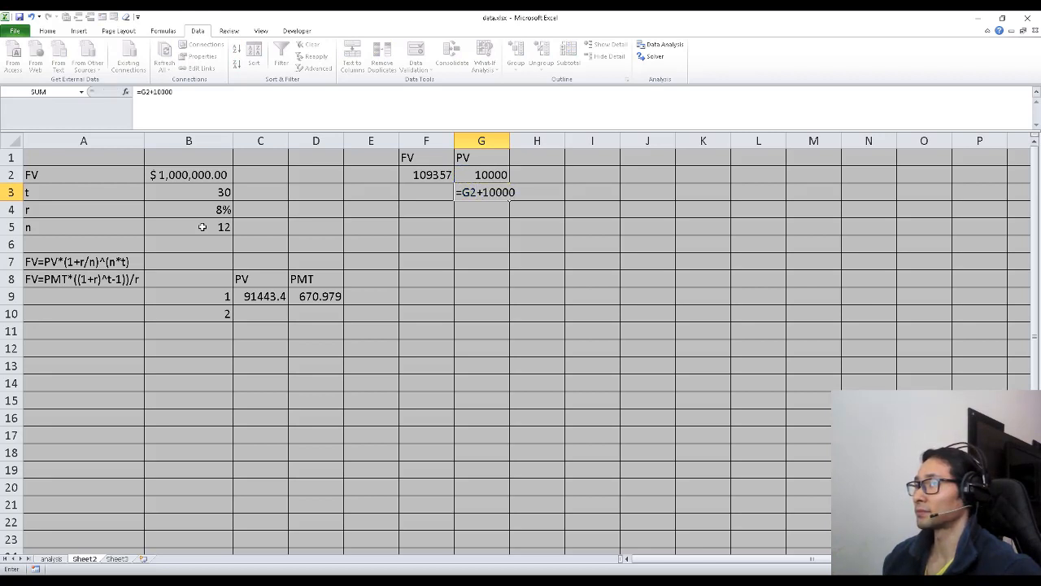
key(Return)
- Fill the increment formula from G3 down through G13
key(Up)
key(shift+Down)
key(shift+Down)
key(shift+Down)
key(shift+Down)
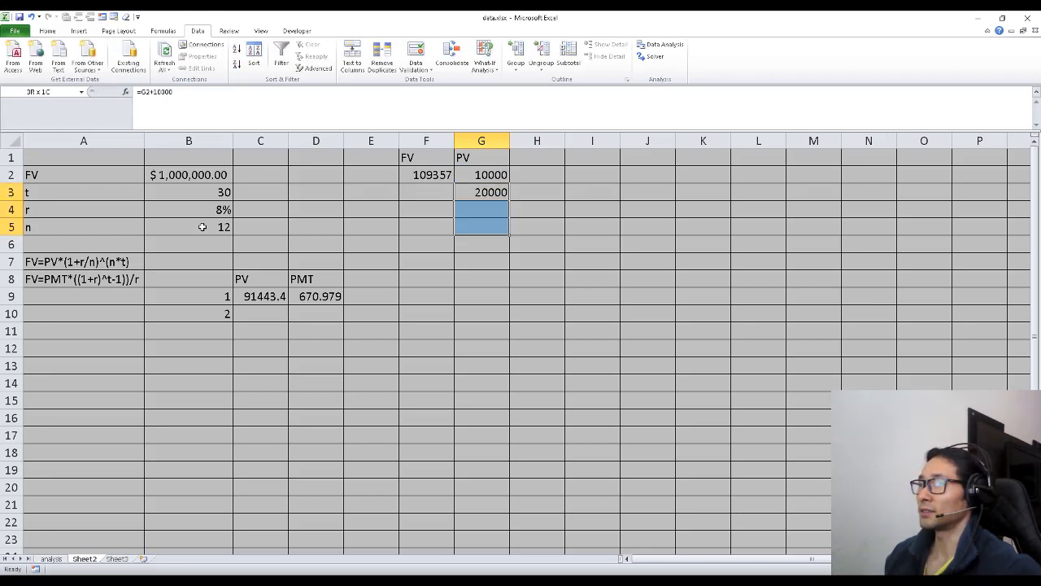
key(shift+Down)
key(shift+Down)
key(shift+Down)
key(shift+Down)
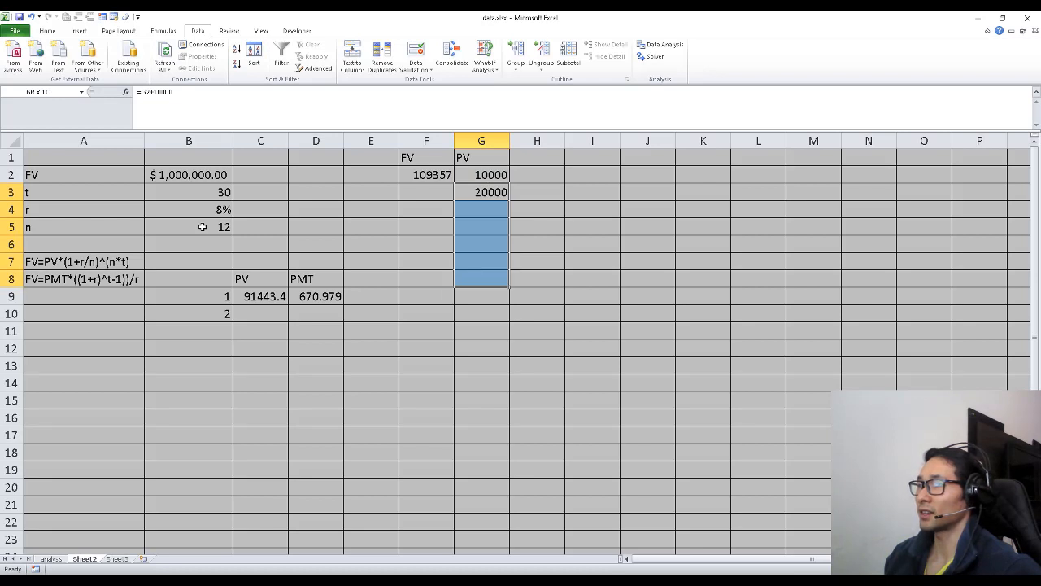
key(shift+Down)
key(shift+Down)
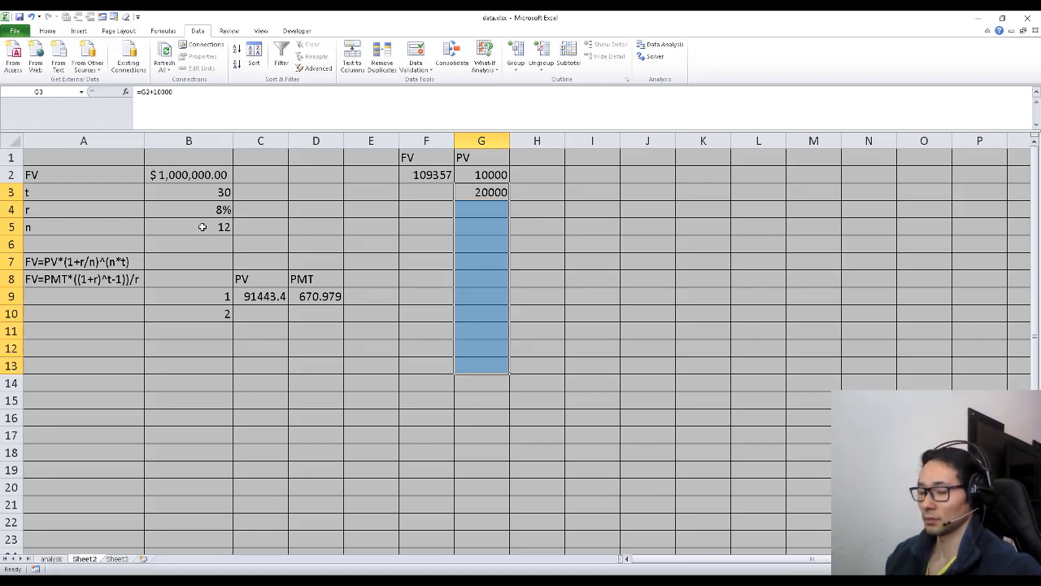
key(ctrl+d)
- Try to fill the FV formula with its relative references from F2 down through F13
key(Left)
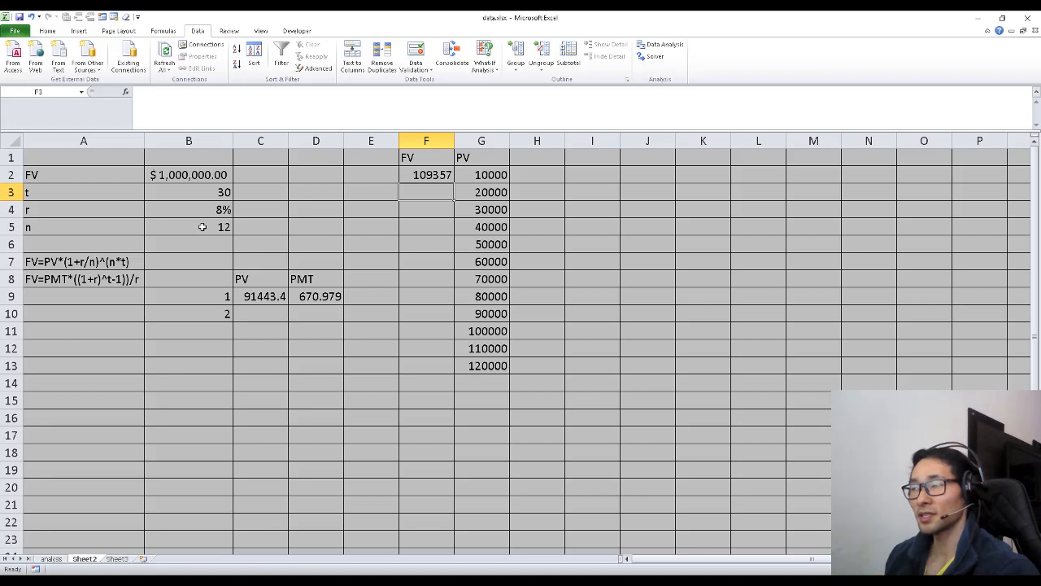
key(Up)
key(shift+Down)
key(shift+Down)
key(shift+Down)
key(shift+Down)
key(shift+Down)
key(shift+Down)
key(shift+Down)
key(shift+Down)
key(shift+Down)
key(shift+Down)
key(shift+Down)
key(shift+Down)
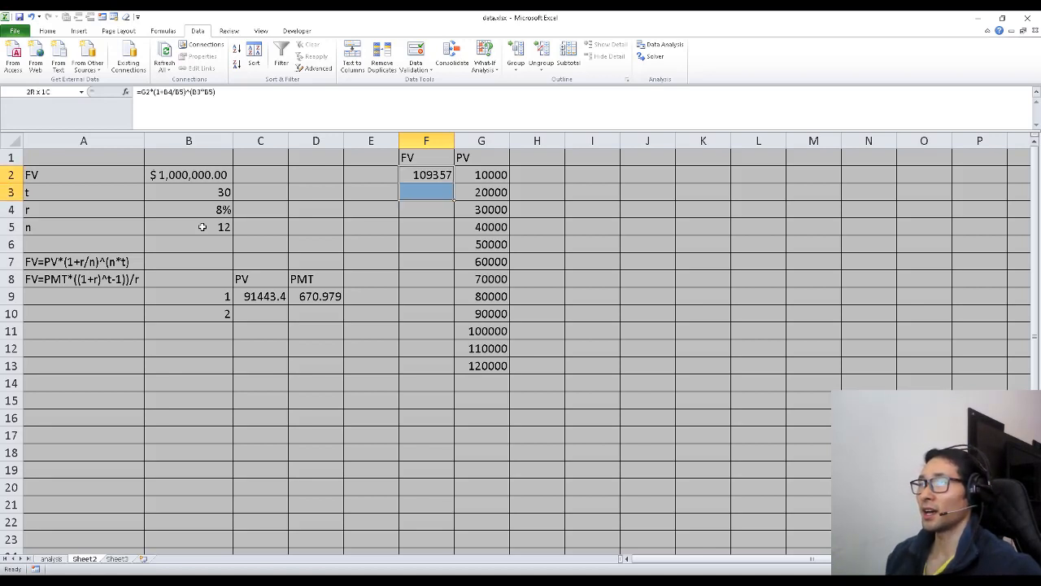
key(shift+Up)
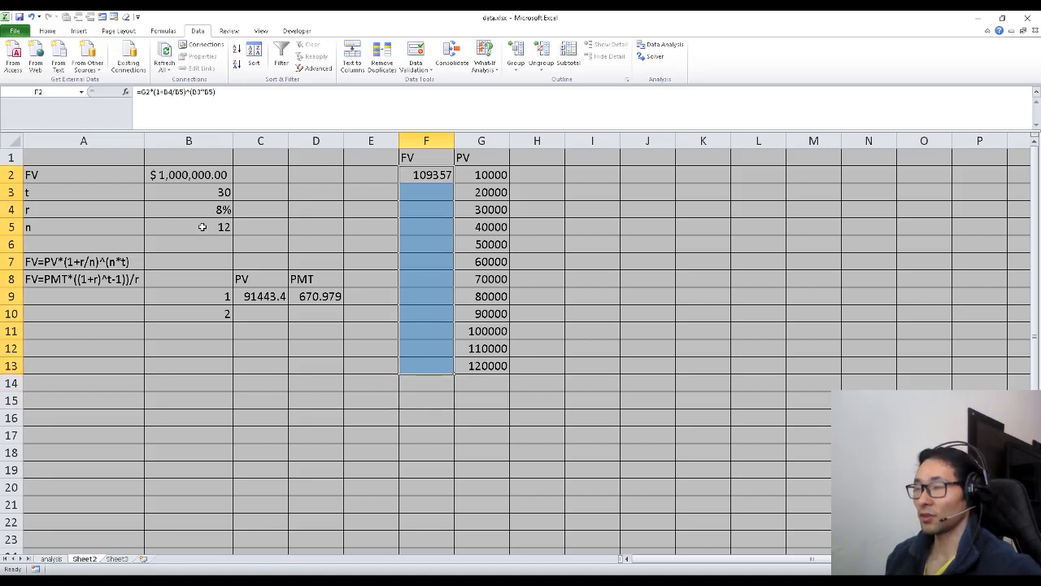
key(ctrl+d)
key(shift+BackSpace)
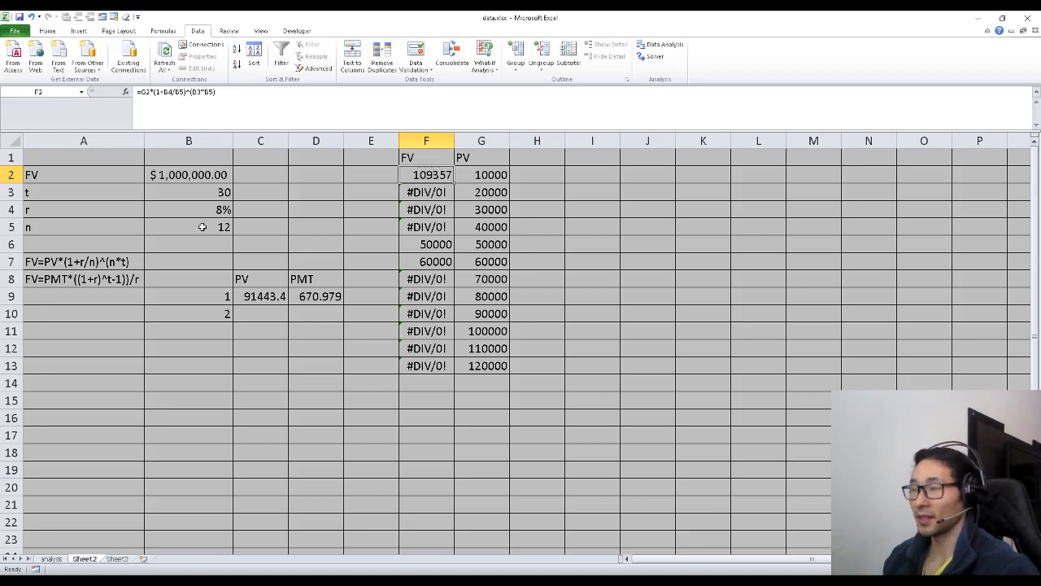
- Make the rate, period and time references in F2 absolute so the formula reads =G2*(1+$B$4/$B$5)^($B$3*$B$5)
key(F2)
key(ctrl+Left)
key(ctrl+Left)
key(ctrl+Left)
key(ctrl+Left)
key(F4)
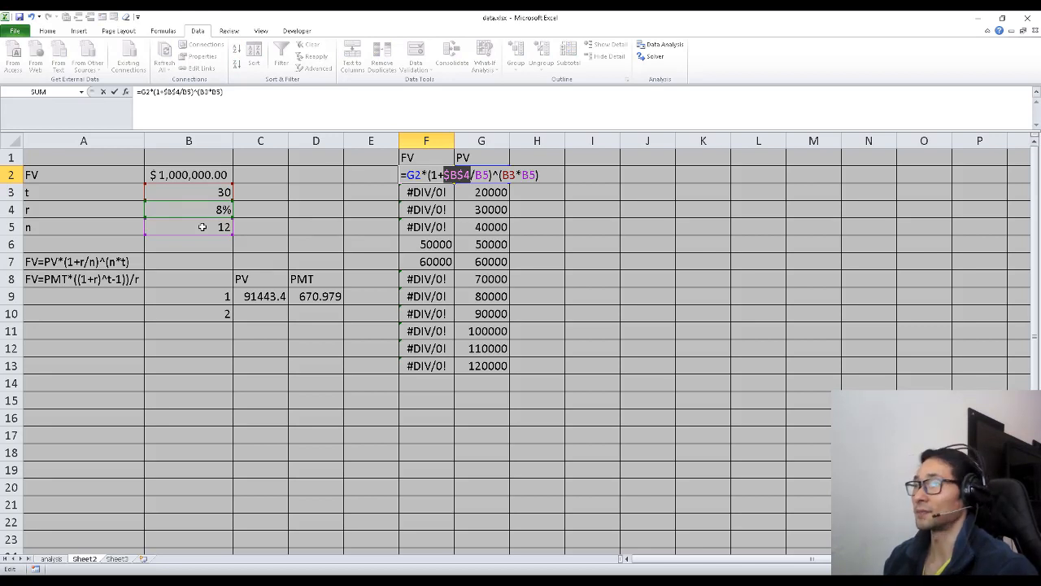
key(Right)
key(Right)
key(F4)
key(Right)
key(Right)
key(Right)
key(Right)
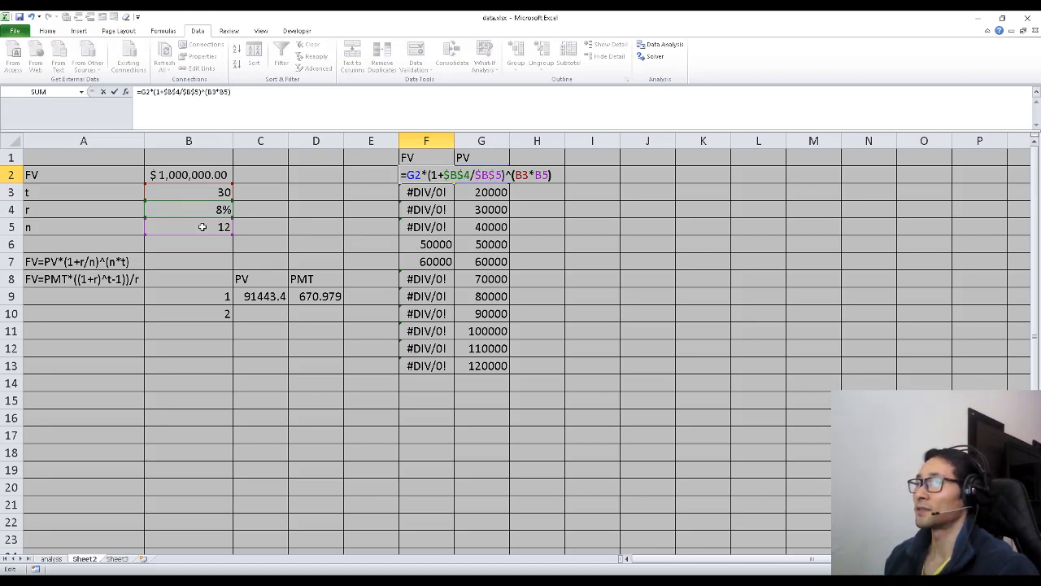
key(F4)
key(Right)
key(Right)
key(Right)
key(F4)
key(Return)
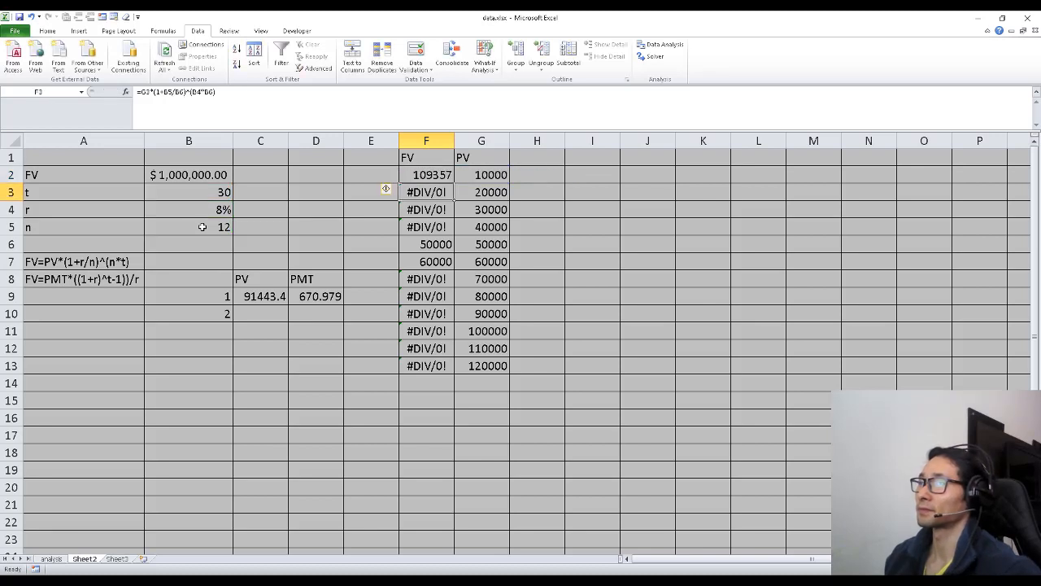
- Fill the corrected FV formula from F2 down through F13
key(Up)
key(shift+Down)
key(shift+Down)
key(shift+Down)
key(shift+Down)
key(shift+Down)
key(shift+Down)
key(shift+Down)
key(shift+Down)
key(shift+Down)
key(shift+Down)
key(shift+Down)
key(shift+Down)
key(shift+Up)
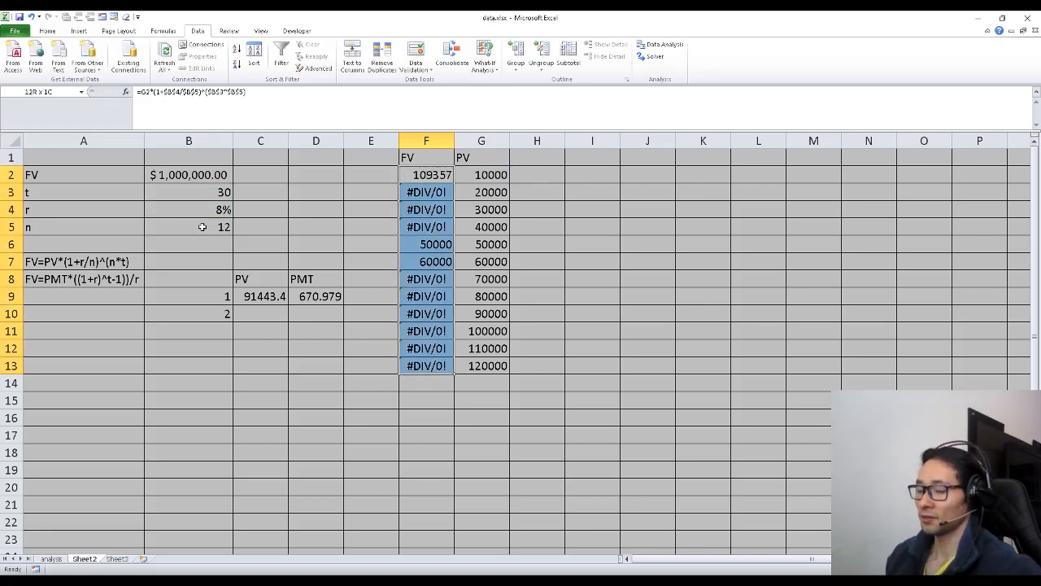
key(ctrl+d)
key(Up)
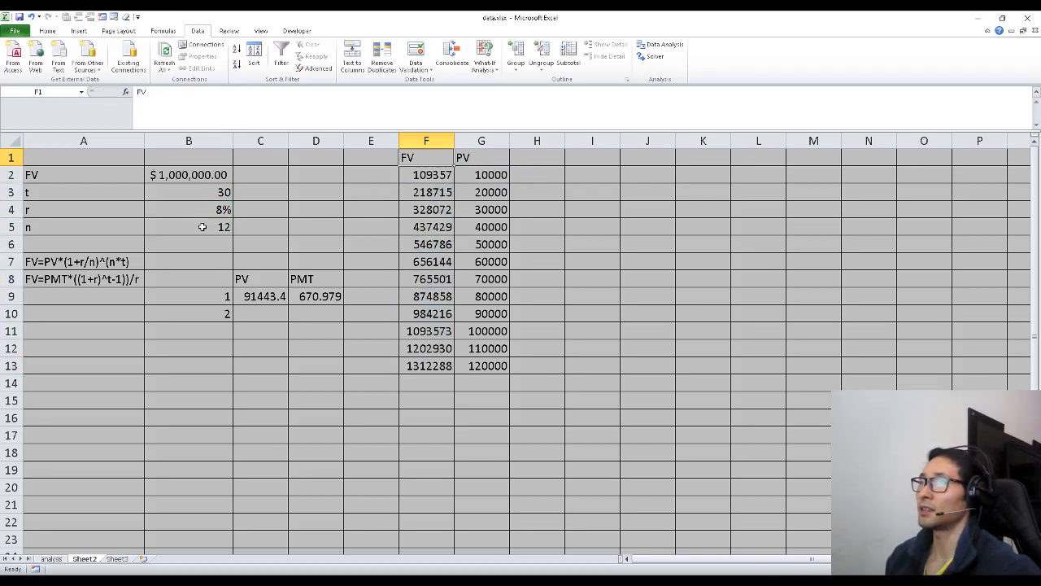
- Review the FV and PV columns against the fixed t, r and n inputs in B3:B5
key(Down)
key(Up)
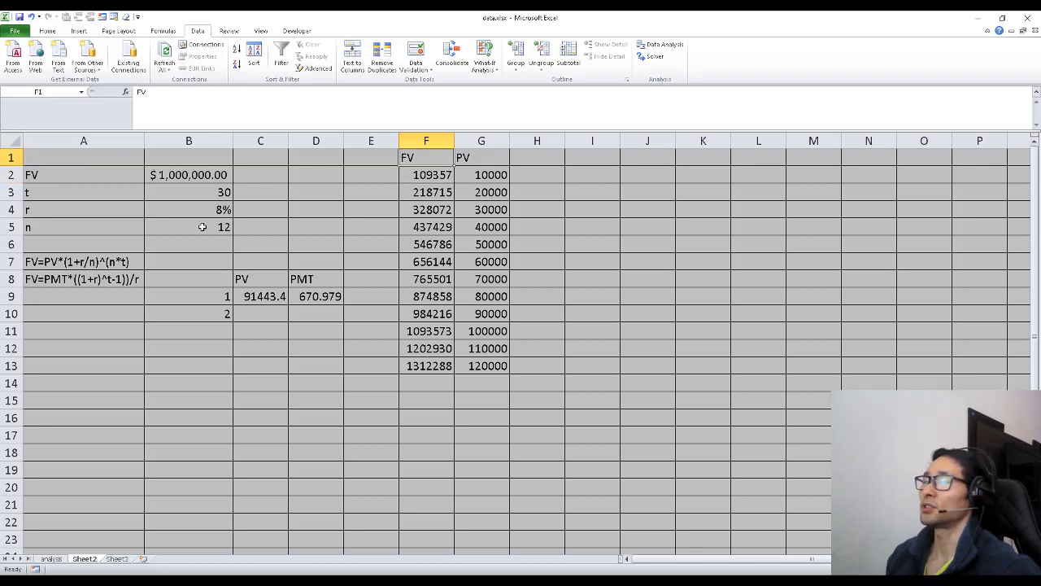
key(Down)
key(Right)
key(Up)
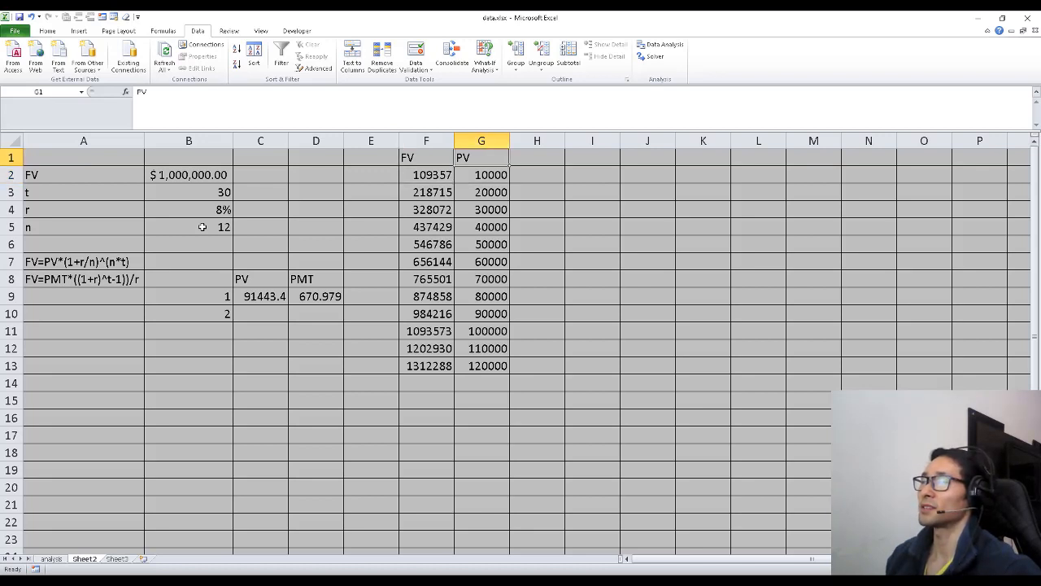
key(Left)
key(Left)
key(Left)
key(Left)
key(Left)
key(Down)
key(Down)
key(shift+Down)
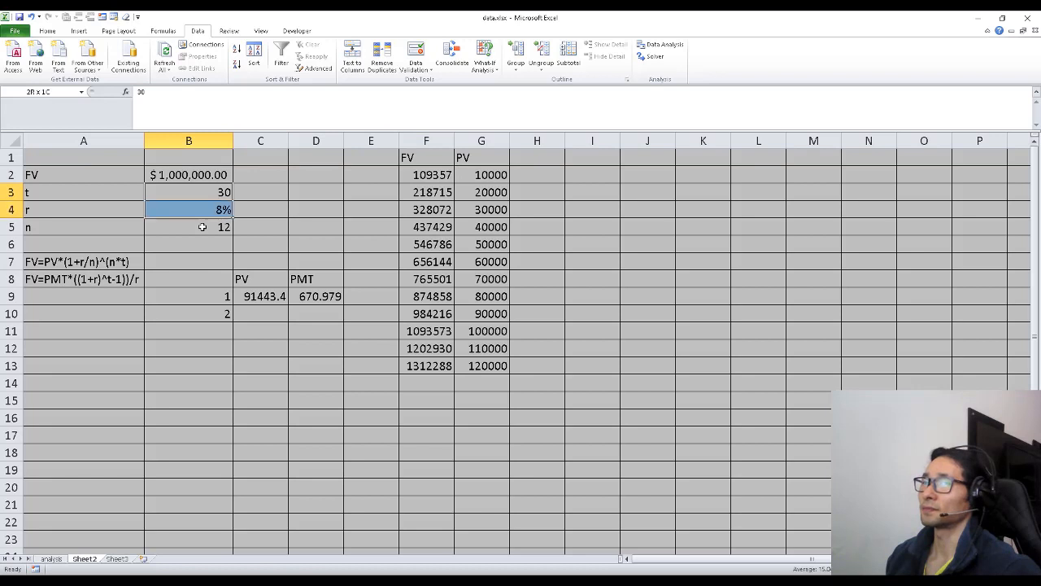
key(shift+Down)
key(shift+Down)
key(shift+Up)
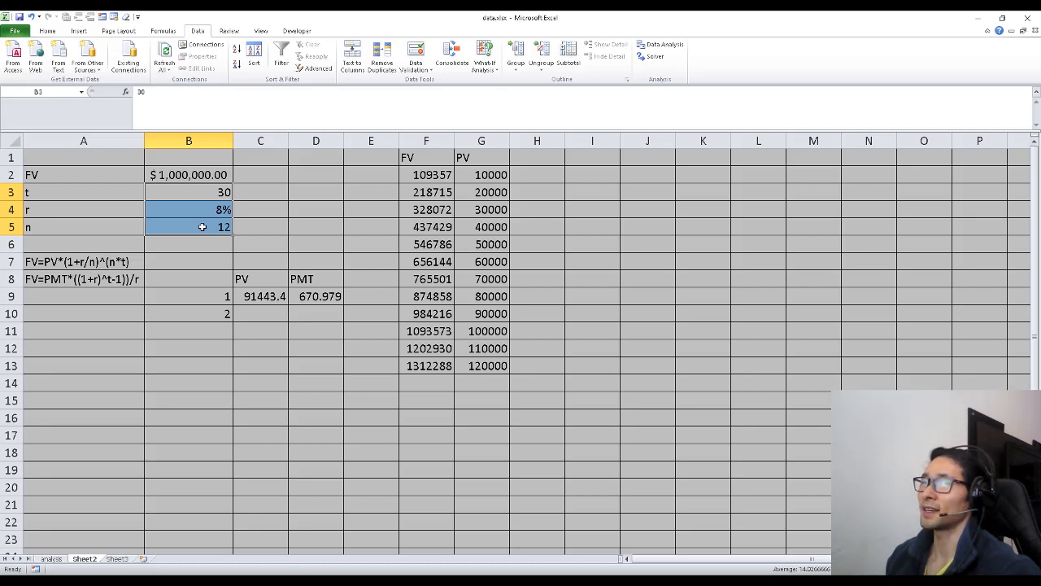
- Examine the FV values down column F around $1,000,000 and compare rows 10 and 11 with their PV amounts
key(Right)
key(Right)
key(Right)
key(Right)
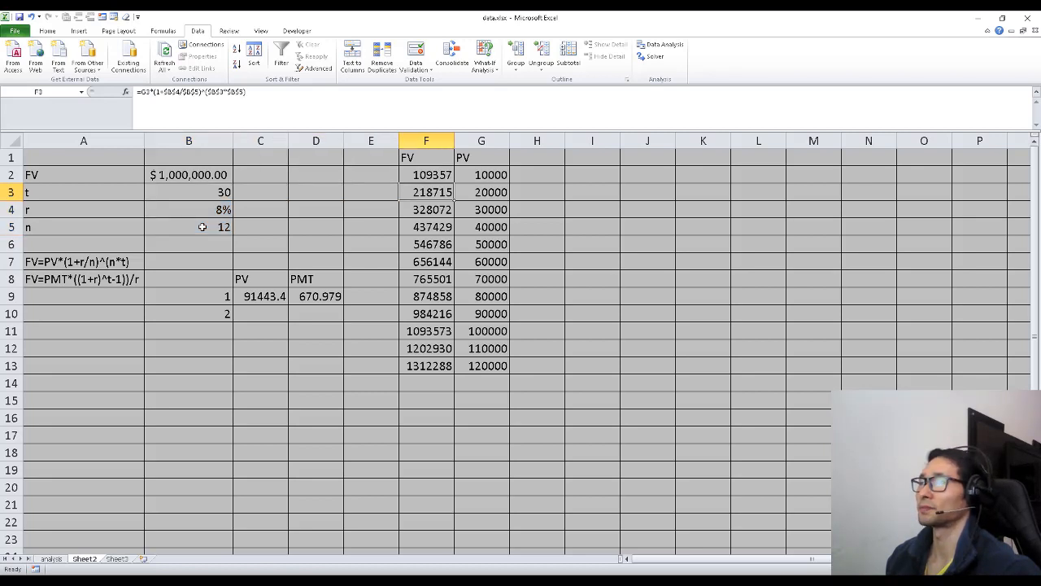
key(Down)
key(Down)
key(Down)
key(Down)
key(Down)
key(Down)
key(Up)
key(Up)
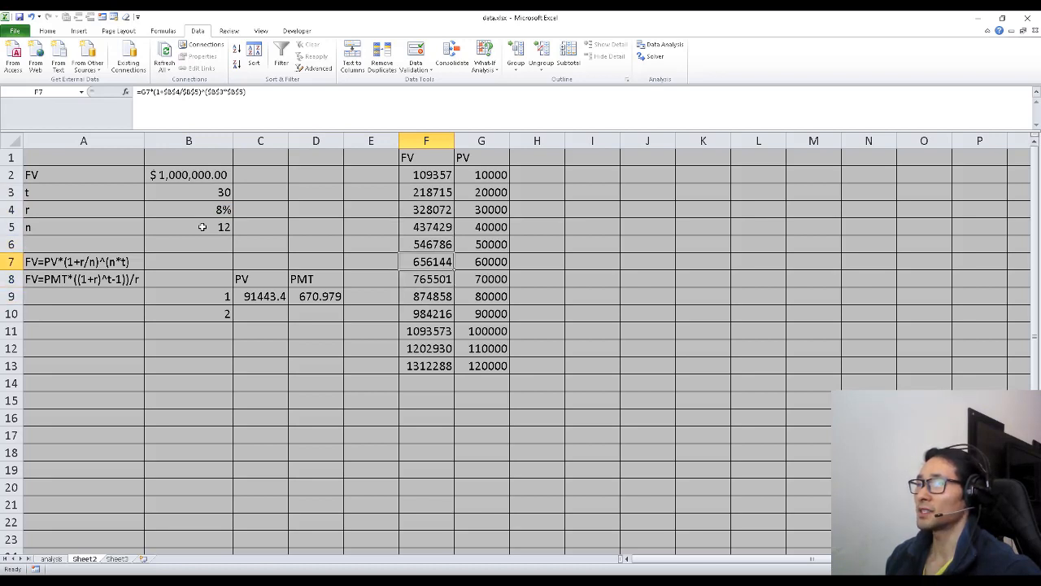
key(Down)
key(Down)
key(Down)
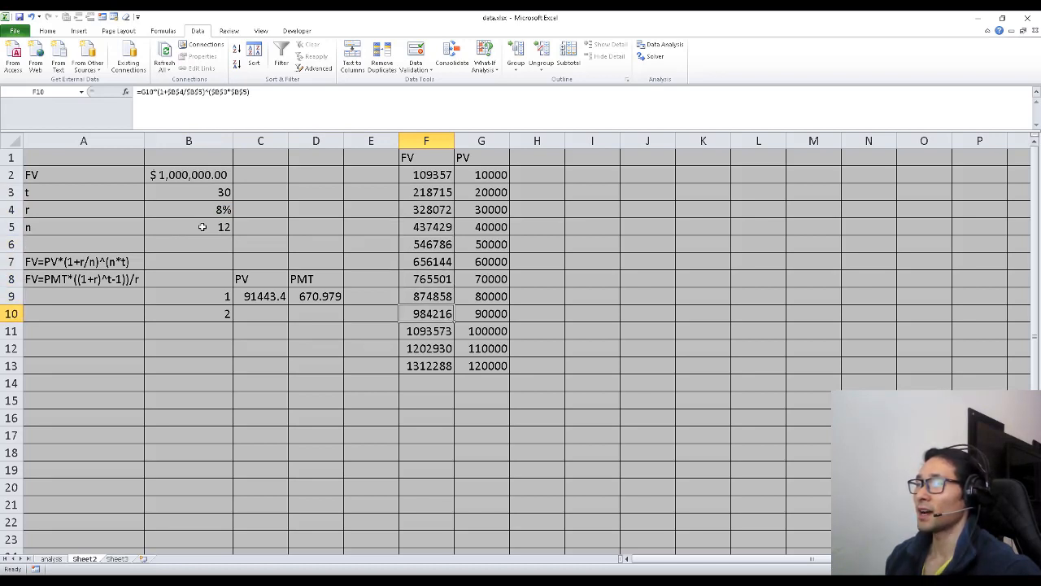
key(shift+Down)
key(shift+Right)
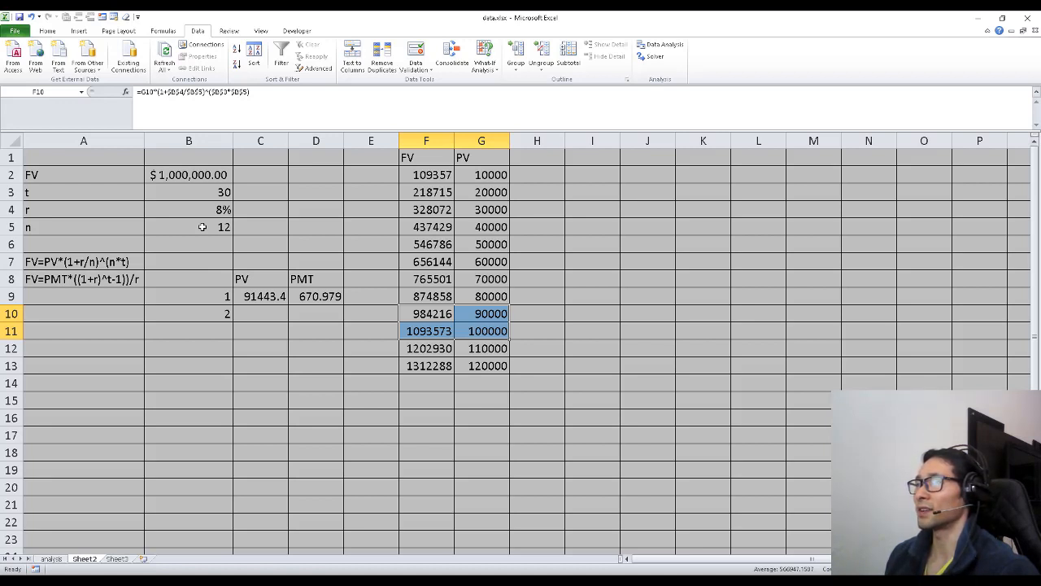
key(Left)
key(Left)
key(Left)
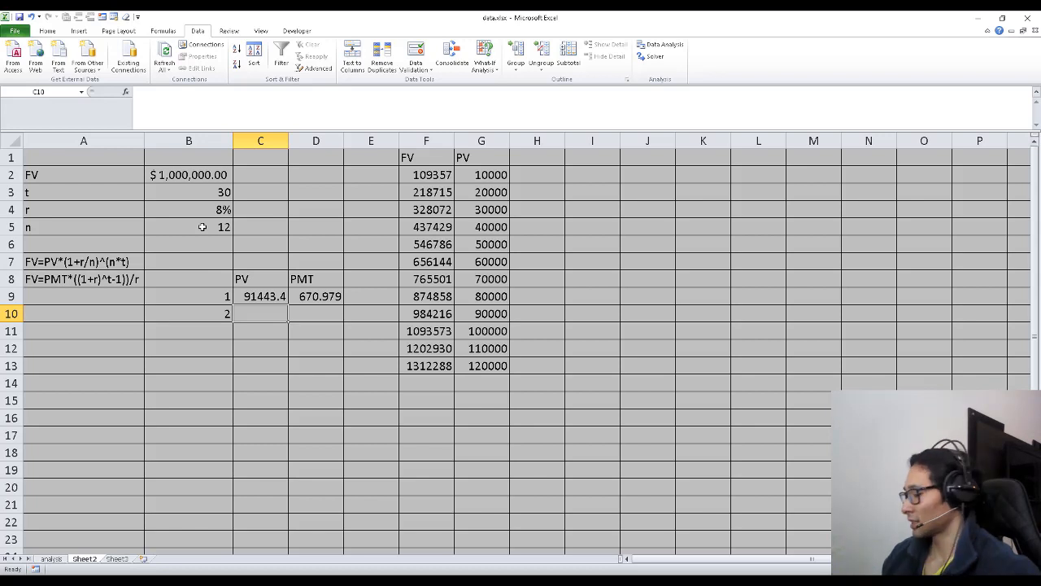
- Enter 92000 as the second PV estimate in C10 and compare it with table rows 10 and 11
text(92000)
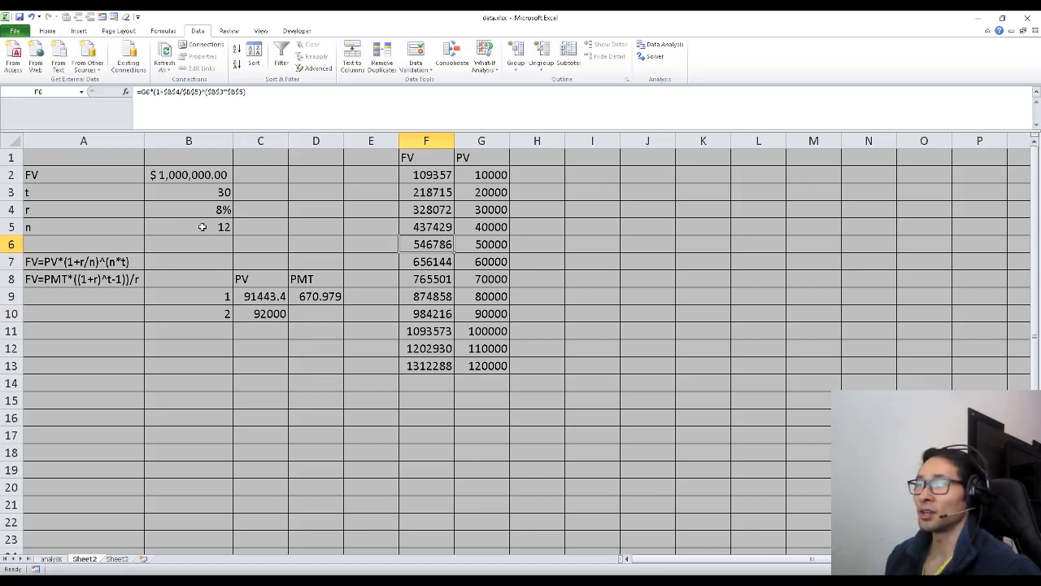
key(Right)
key(Down)
key(Left)
key(Left)
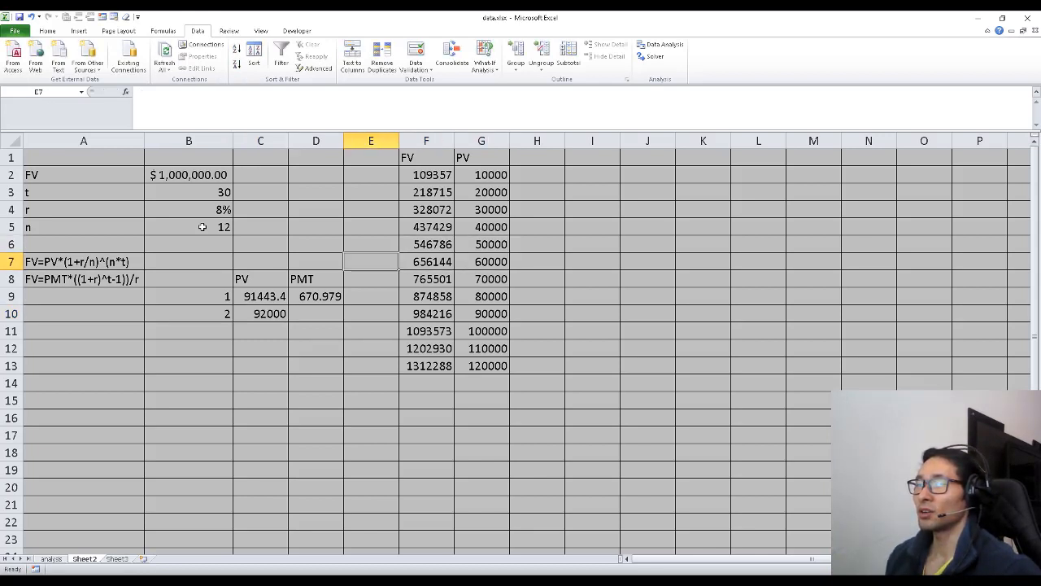
key(Left)
key(Down)
key(Down)
key(Right)
key(Right)
key(Right)
key(Down)
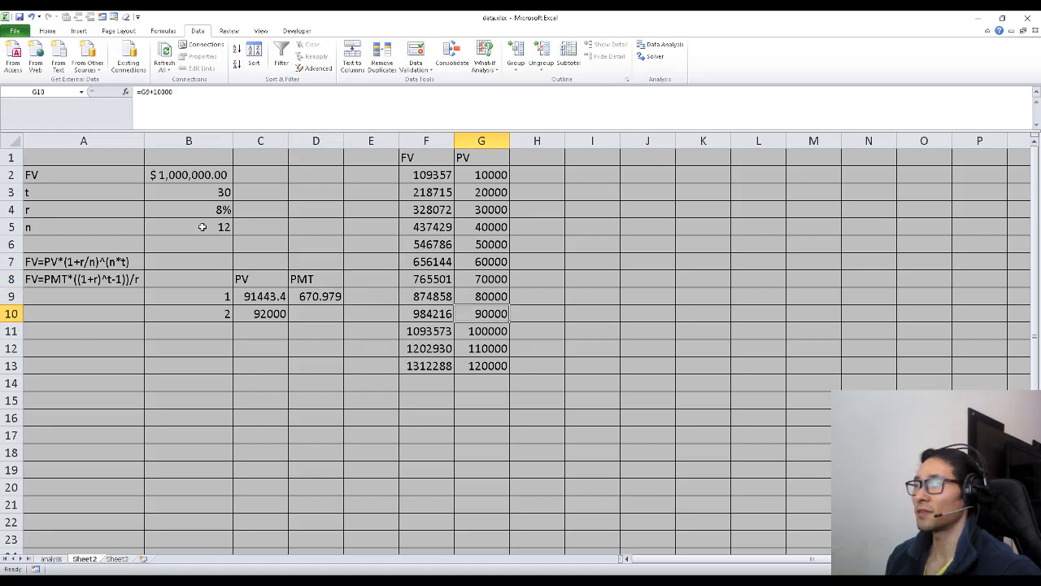
key(shift+Down)
key(shift+Left)
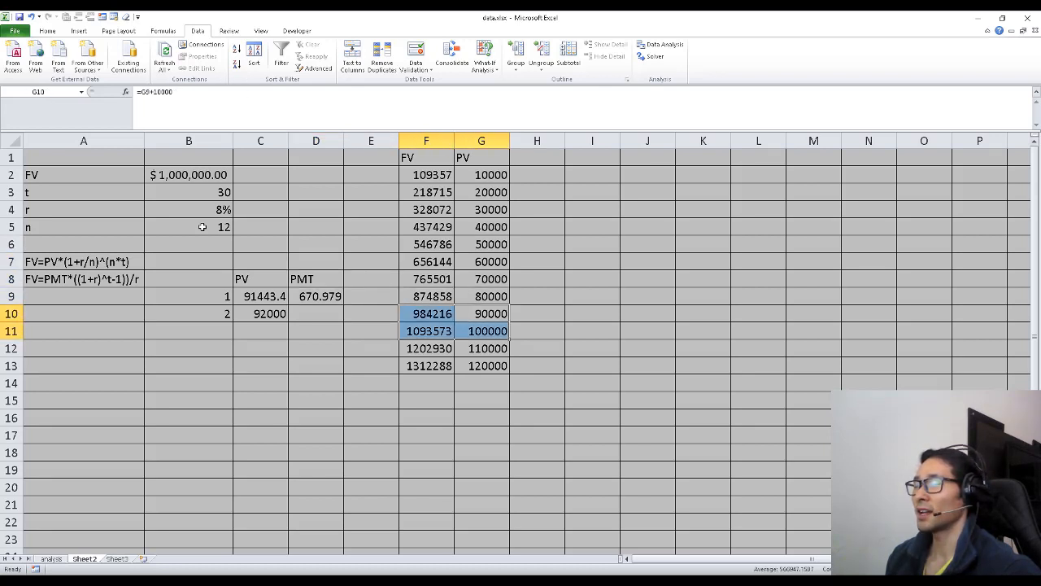
- Review the trial PV amounts down column G and the rows where FV passes $1,000,000
key(ctrl+Up)
key(Down)
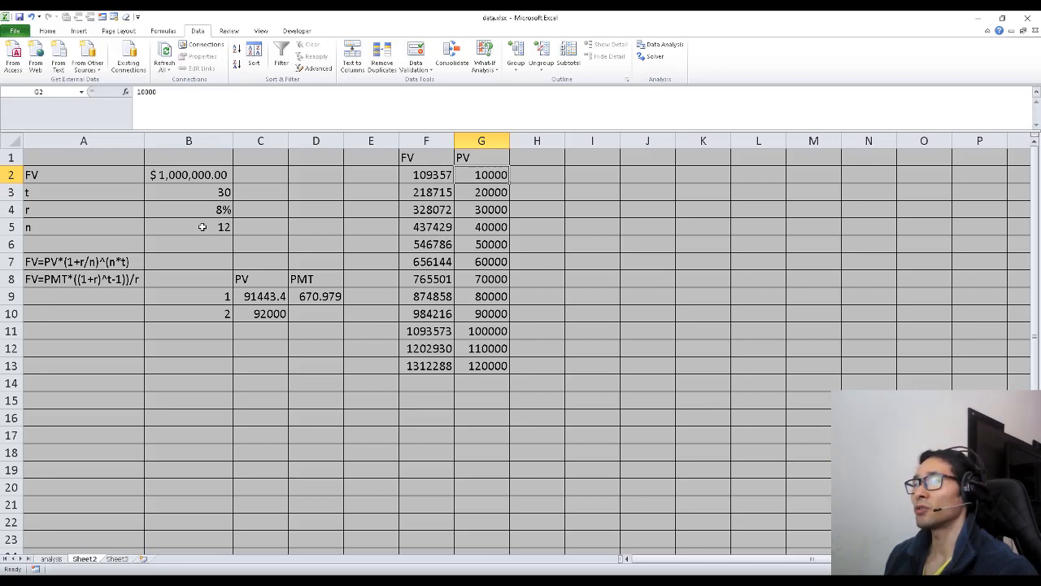
key(ctrl+shift+Down)
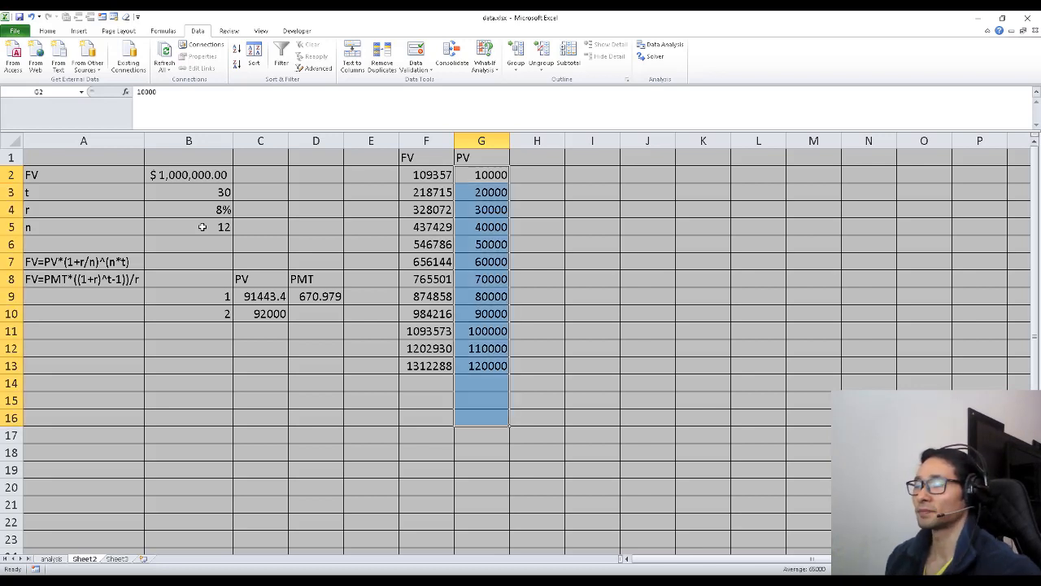
key(Up)
key(shift+Down)
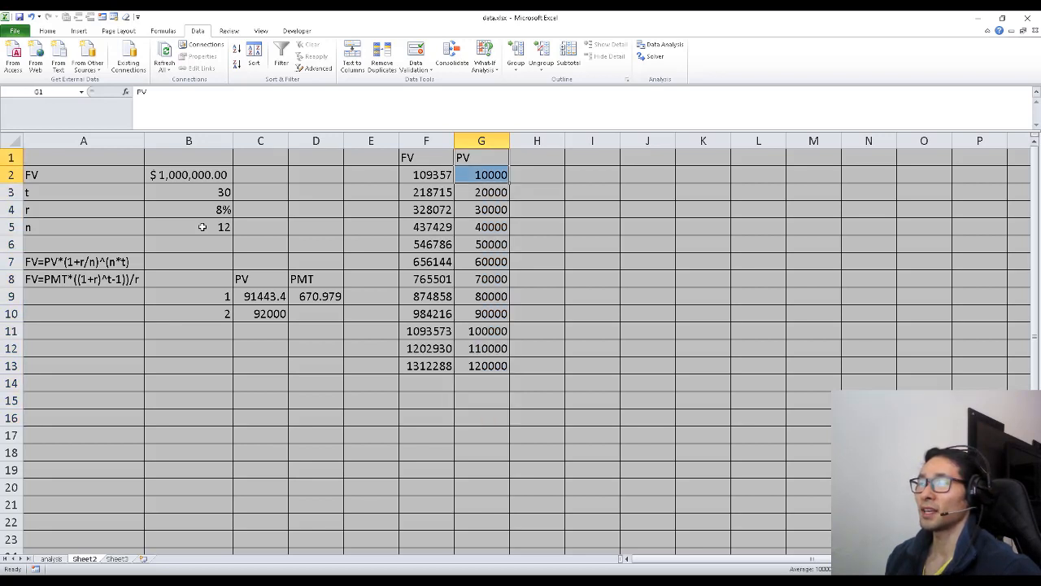
key(Down)
key(Down)
key(Down)
key(Down)
key(Down)
key(Down)
key(Down)
key(Down)
key(Down)
key(Down)
key(Down)
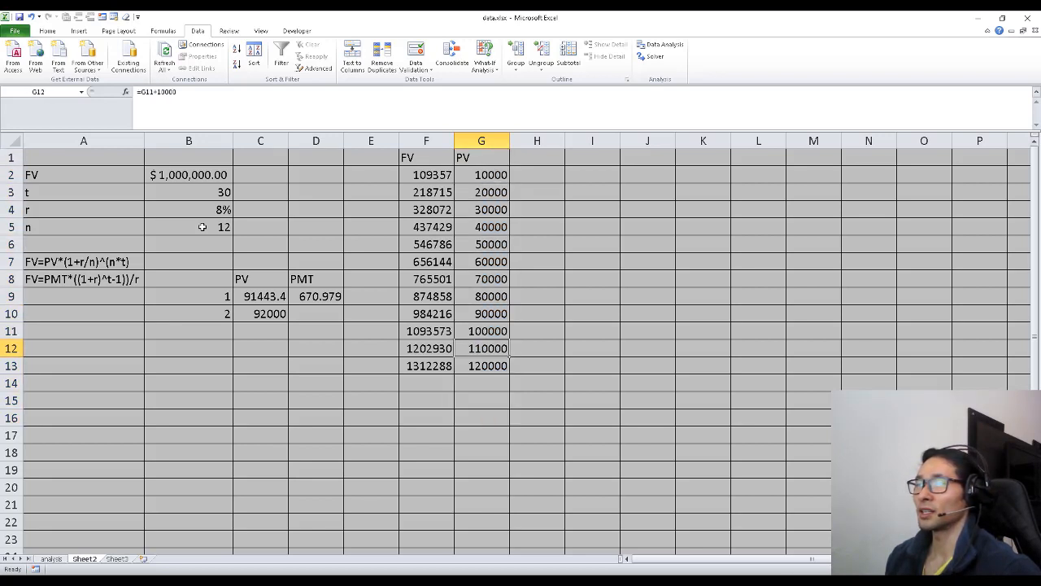
key(Up)
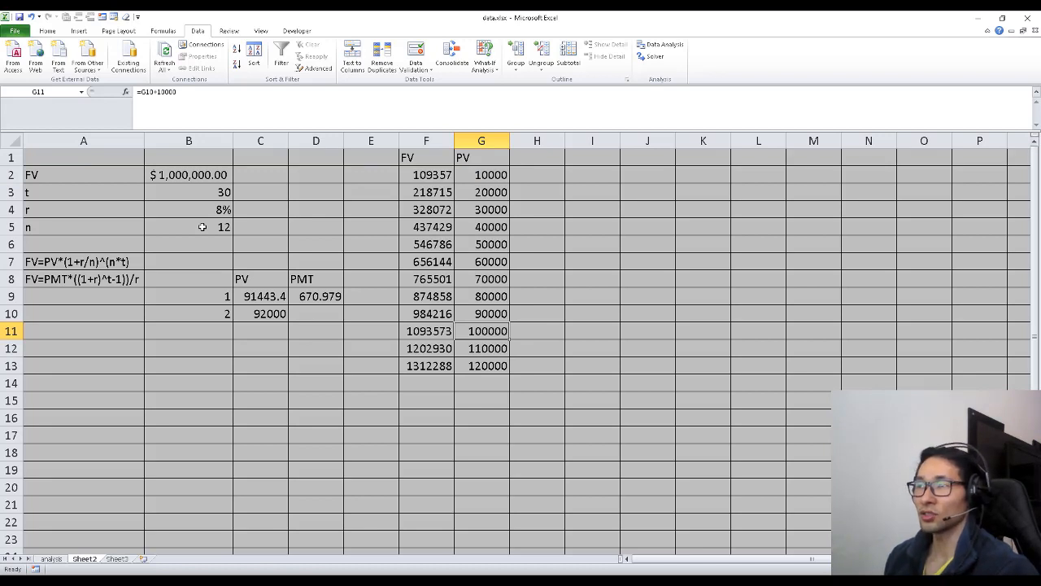
- Compare the directly calculated PV and PMT in row 9 with the row 10 estimates and the target FV in B2
key(Left)
key(Left)
key(Left)
key(Left)
key(Up)
key(Up)
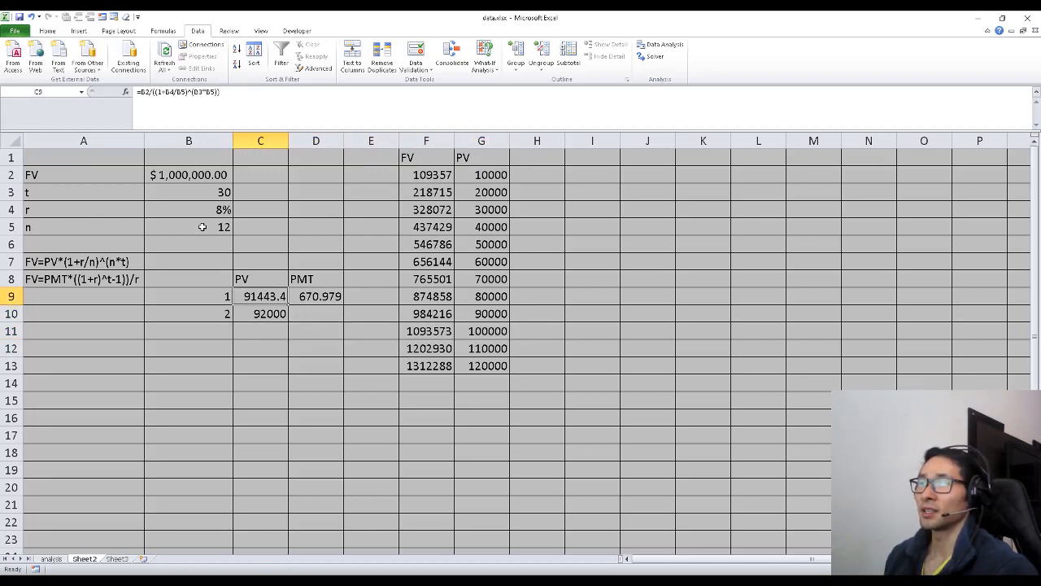
key(Right)
key(Left)
key(Up)
key(Up)
key(Up)
key(Up)
key(Up)
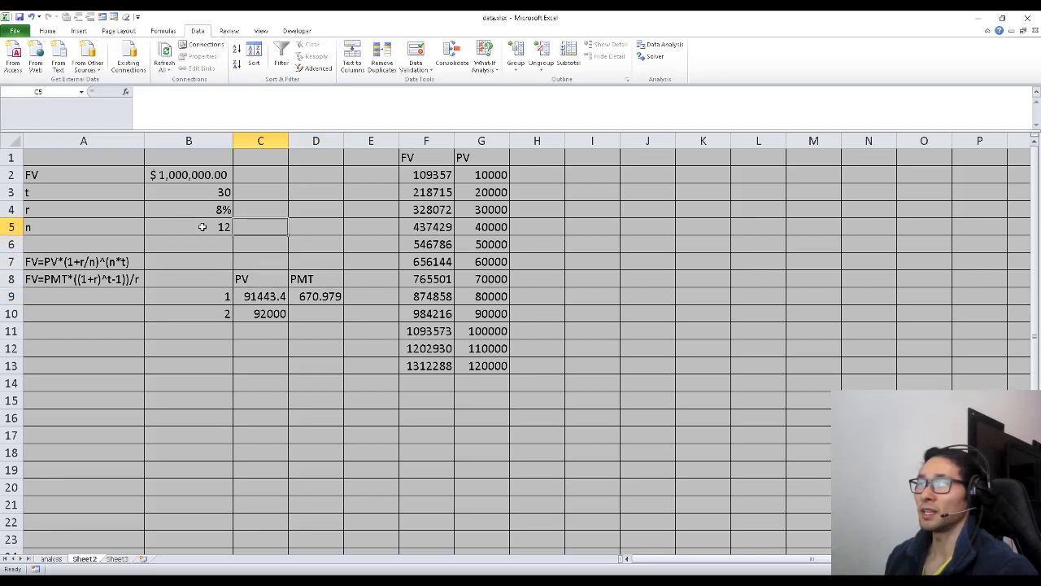
key(Left)
key(Up)
key(Up)
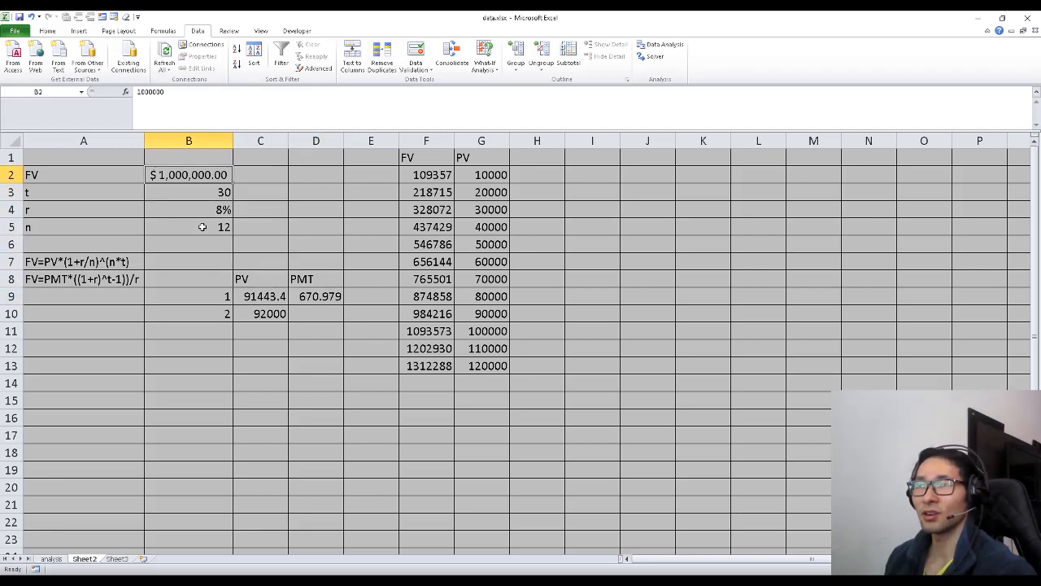
key(Down)
key(Down)
key(Down)
key(Down)
key(Down)
key(Down)
key(Down)
key(Down)
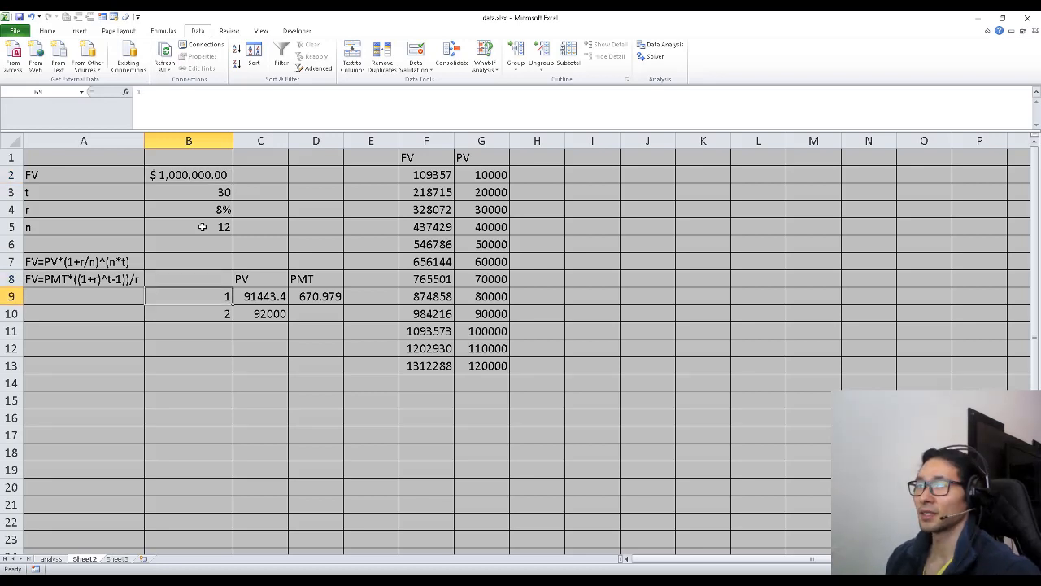
key(Right)
key(Right)
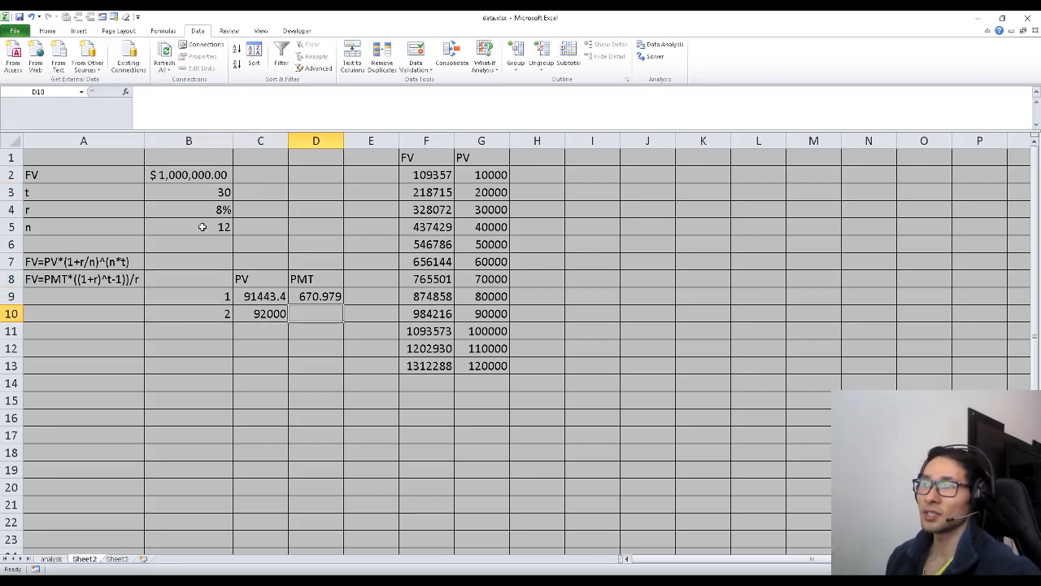
key(Up)
key(Up)
key(Down)
key(Down)
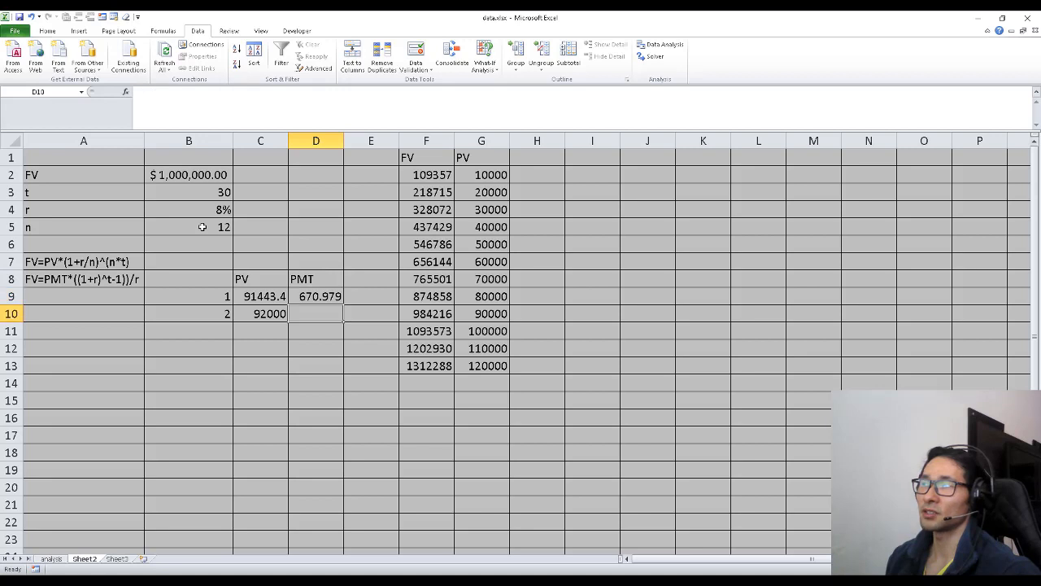
- Add a PMT column heading in H1 beside the PV column
key(Up)
key(Up)
key(Right)
key(Right)
key(Right)
key(Right)
key(ctrl+Up)
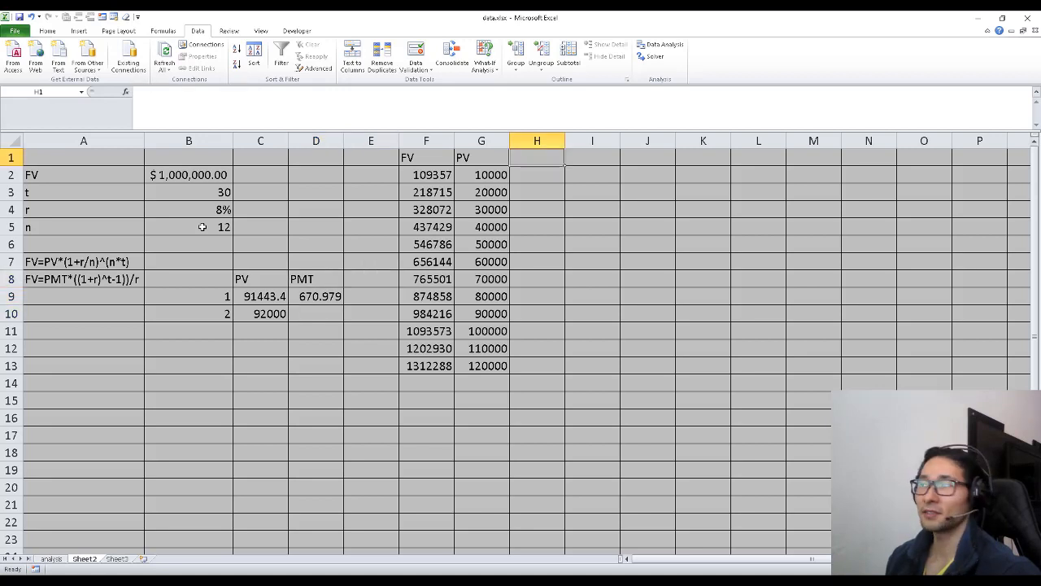
key(Left)
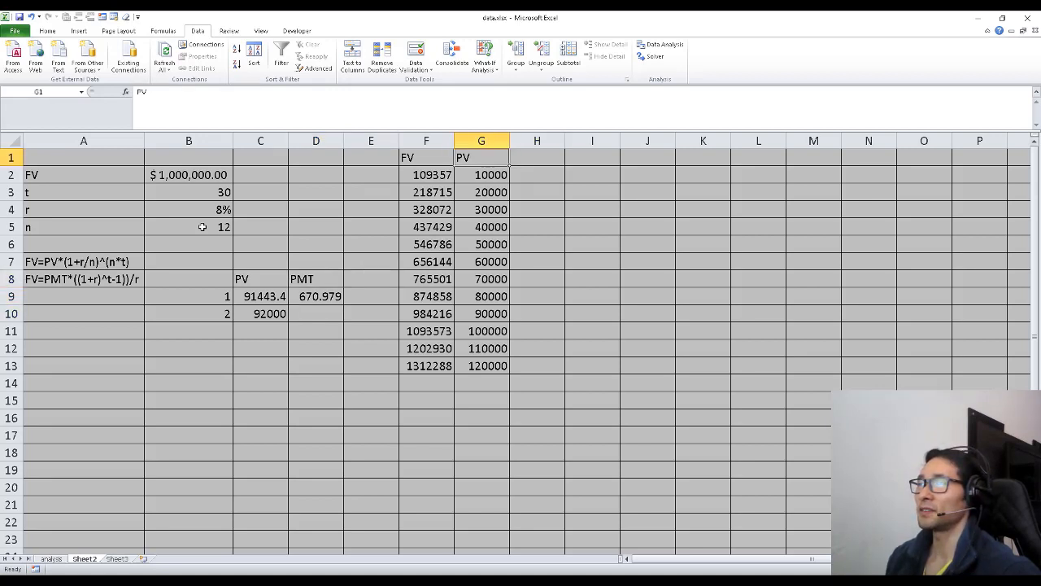
key(Right)
text(PMT)
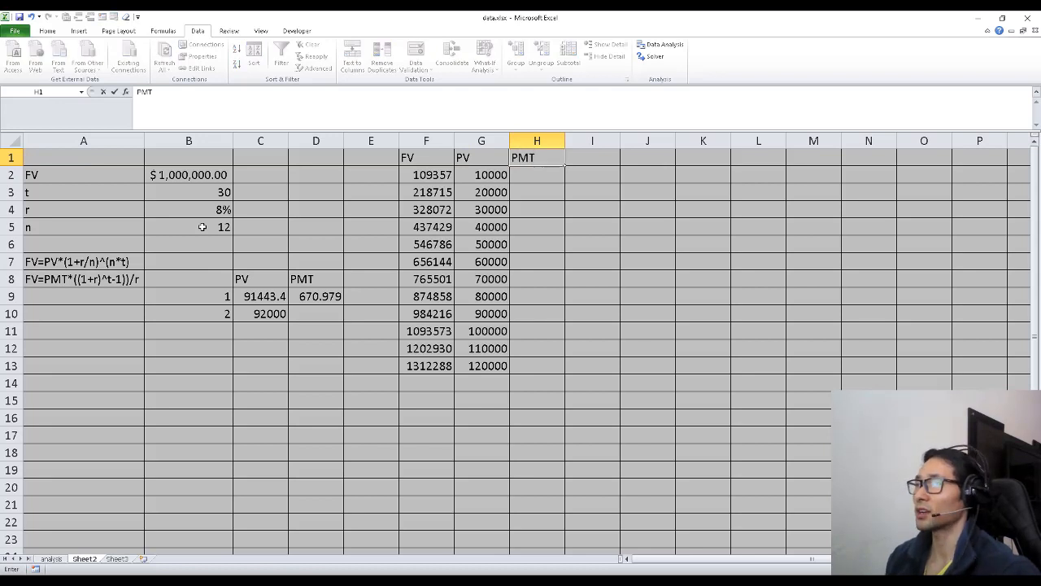
key(Return)
key(Up)
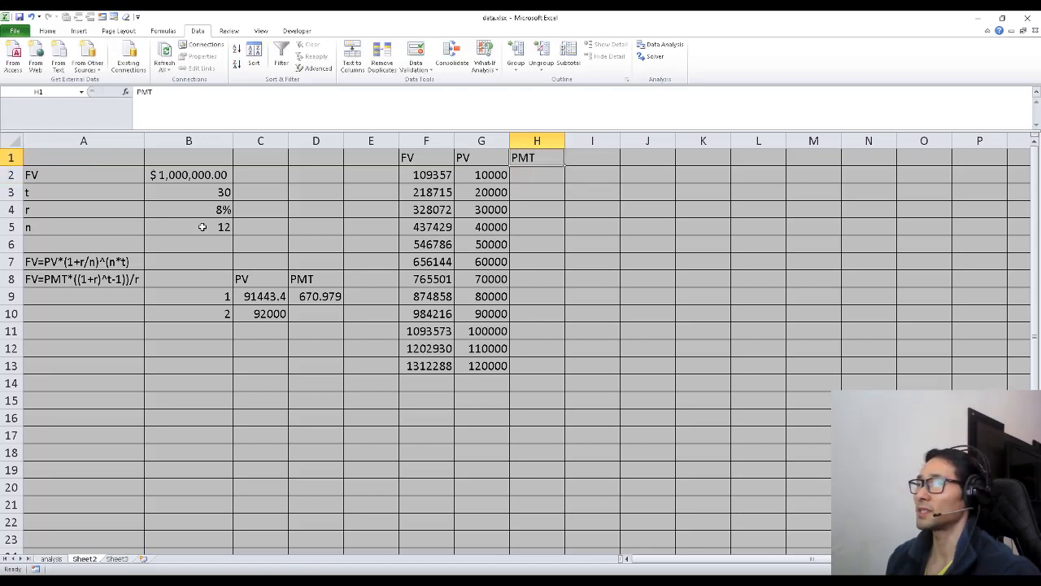
- Examine the payment formula in A8 alongside the PMT results in column D
key(ctrl+Left)
key(ctrl+Left)
key(ctrl+Down)
key(ctrl+Down)
key(ctrl+Down)
key(ctrl+Down)
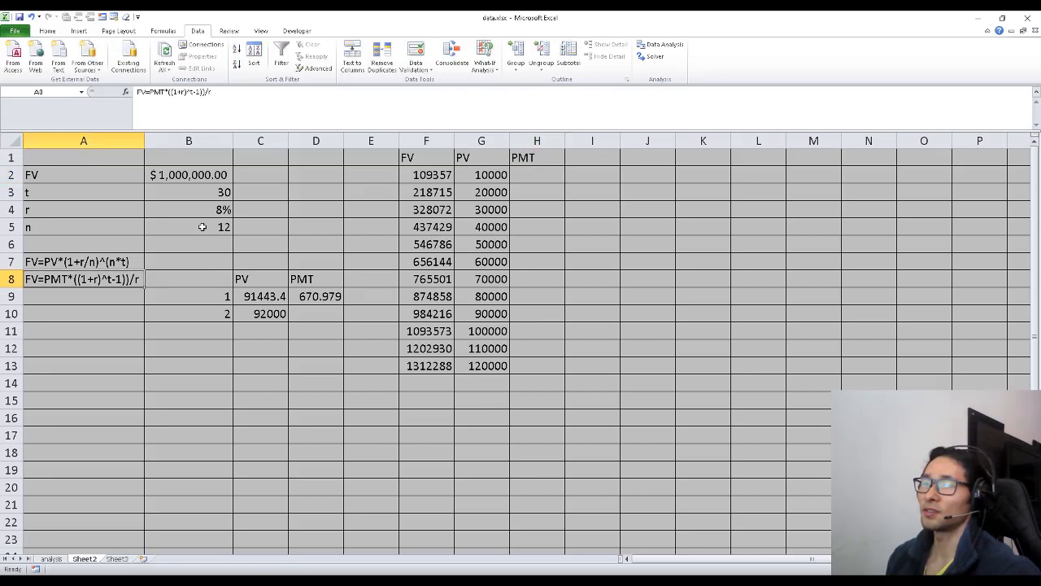
key(Right)
key(Right)
key(Right)
key(Right)
key(Right)
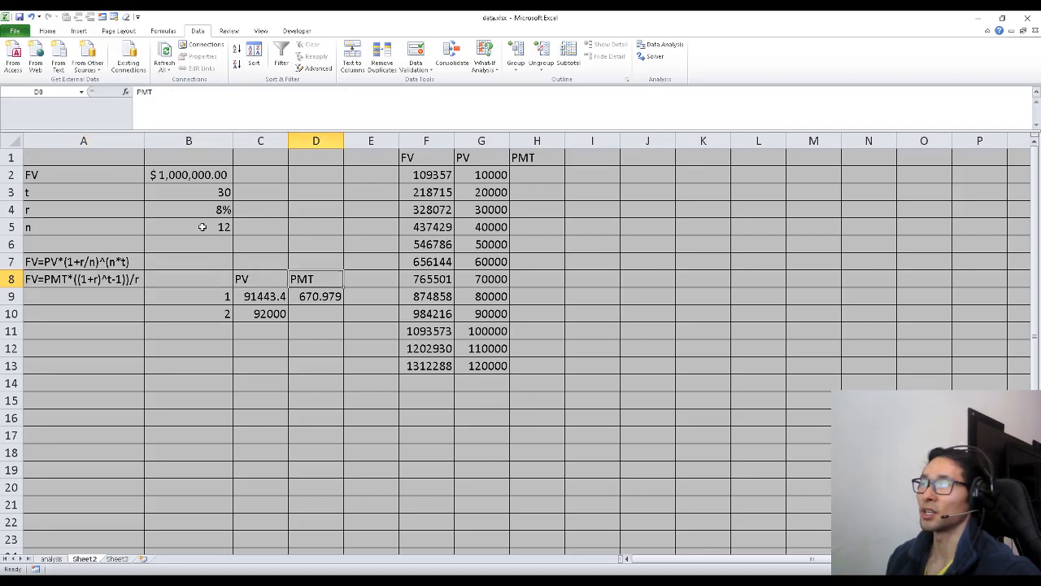
key(Up)
key(Up)
key(Up)
key(Up)
key(Up)
key(Up)
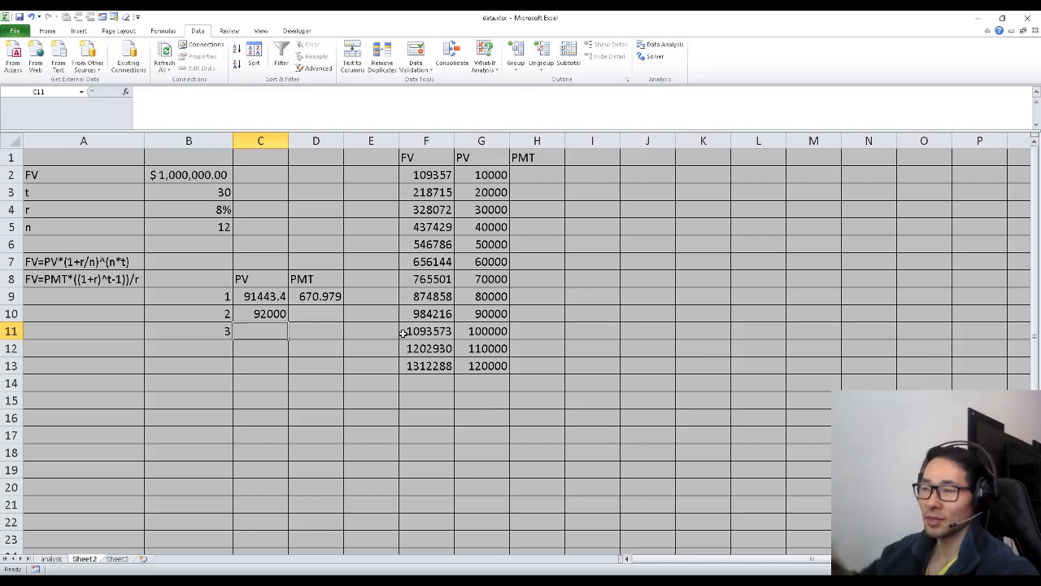
- Switch to the presentation's Scenario analysis slide to review the methods for solving a nonlinear equation
key(alt+Tab)
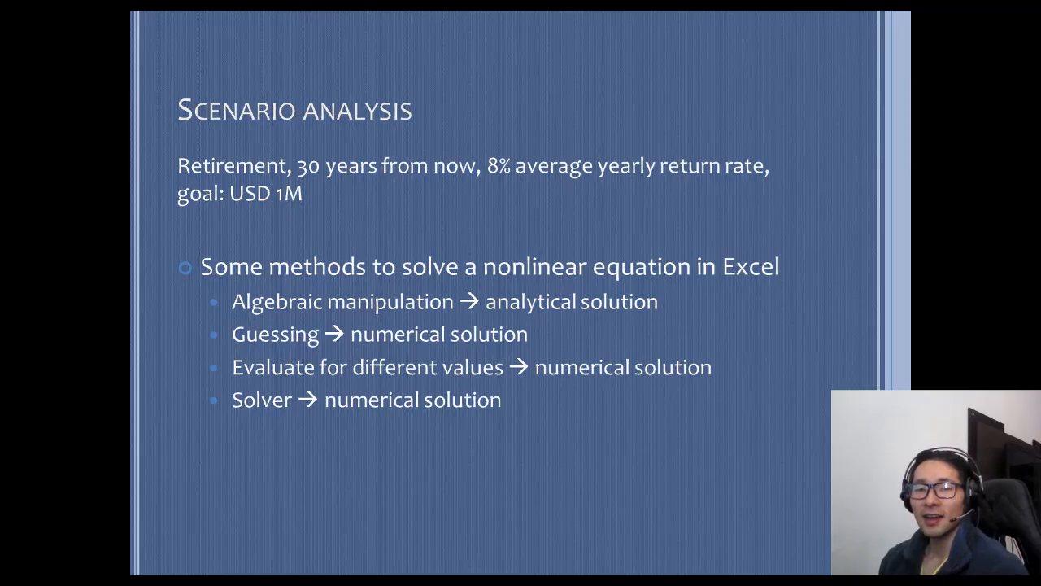